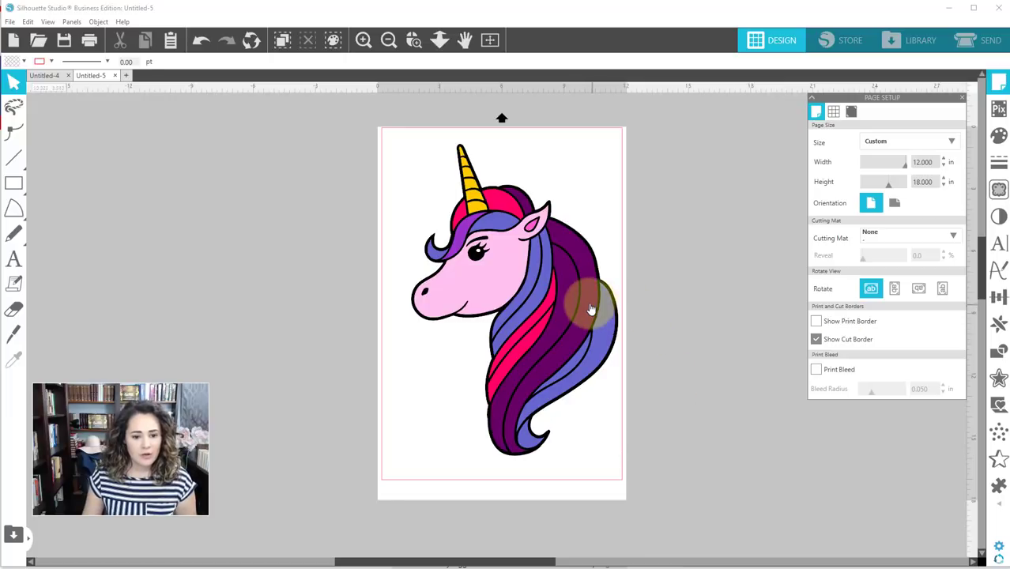
Step: Shift the unicorn slightly toward the page's left edge and ungroup it into separately movable pieces
left_click_drag(586, 303, 566, 309)
right_click(545, 289)
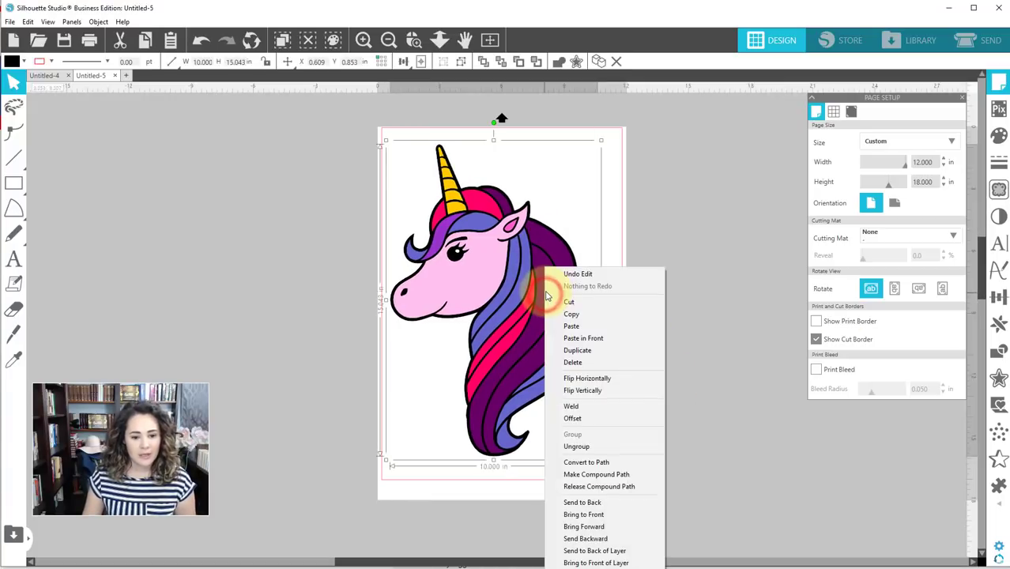
left_click(585, 448)
left_click(712, 431)
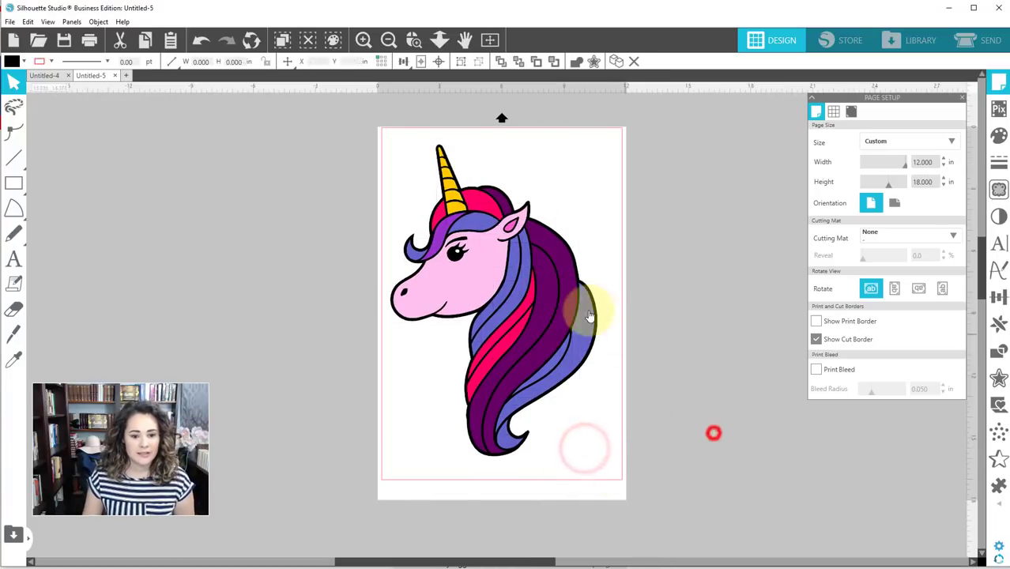
left_click_drag(569, 292, 633, 272)
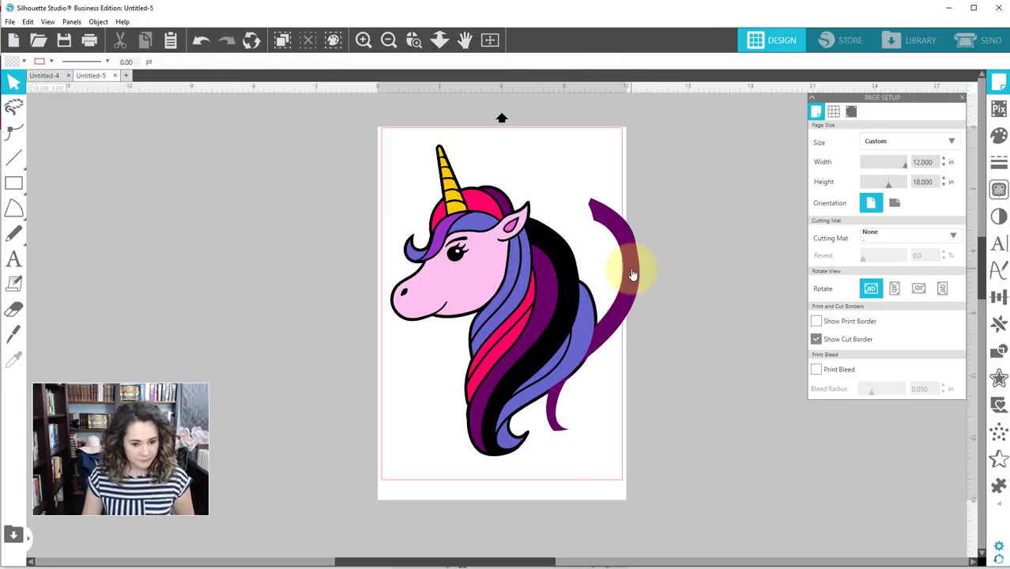
key("ctrl+z")
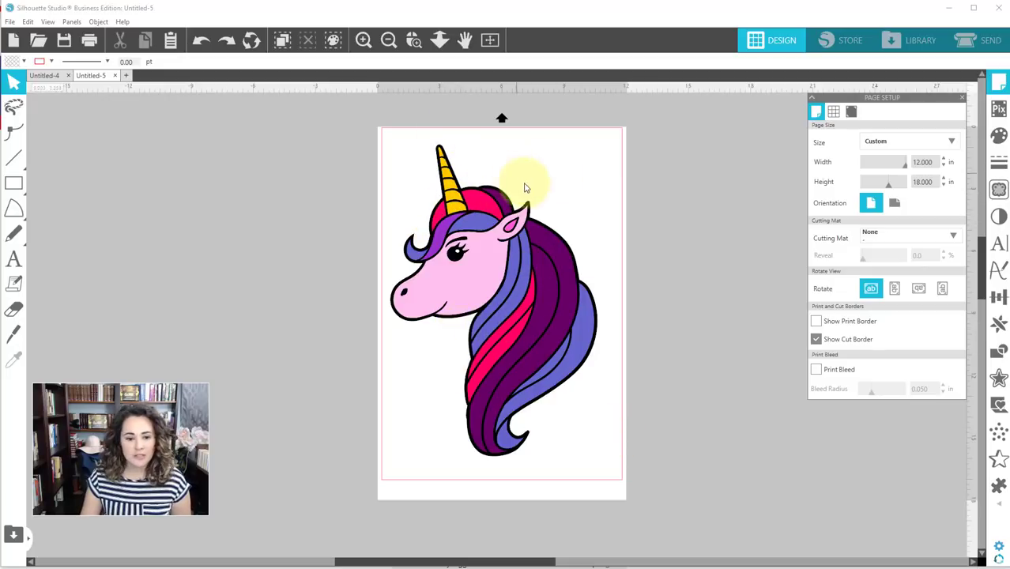
Step: Fill the two long dark purple strands down the back of the mane with red
left_click(551, 237)
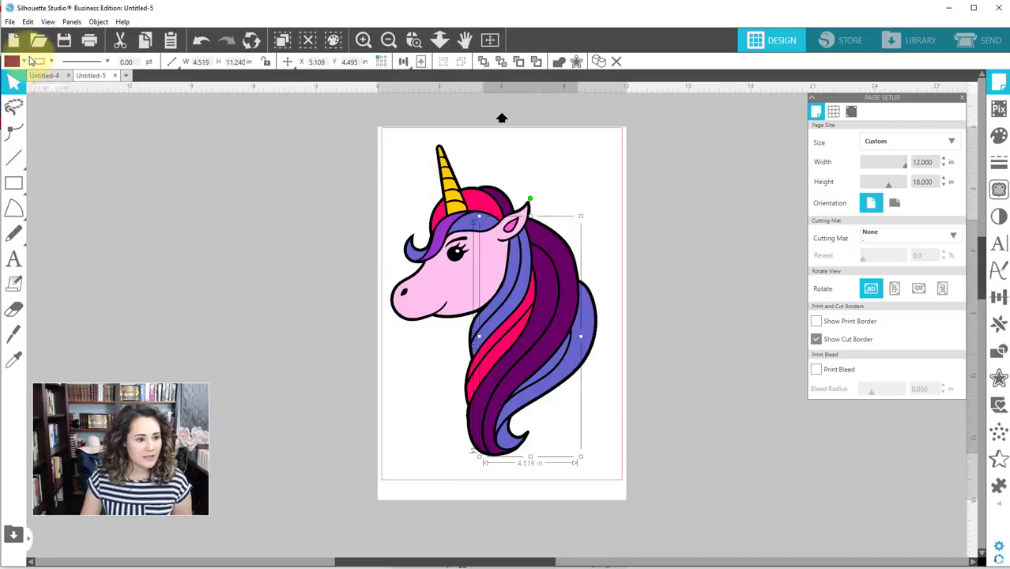
left_click(22, 61)
left_click(14, 96)
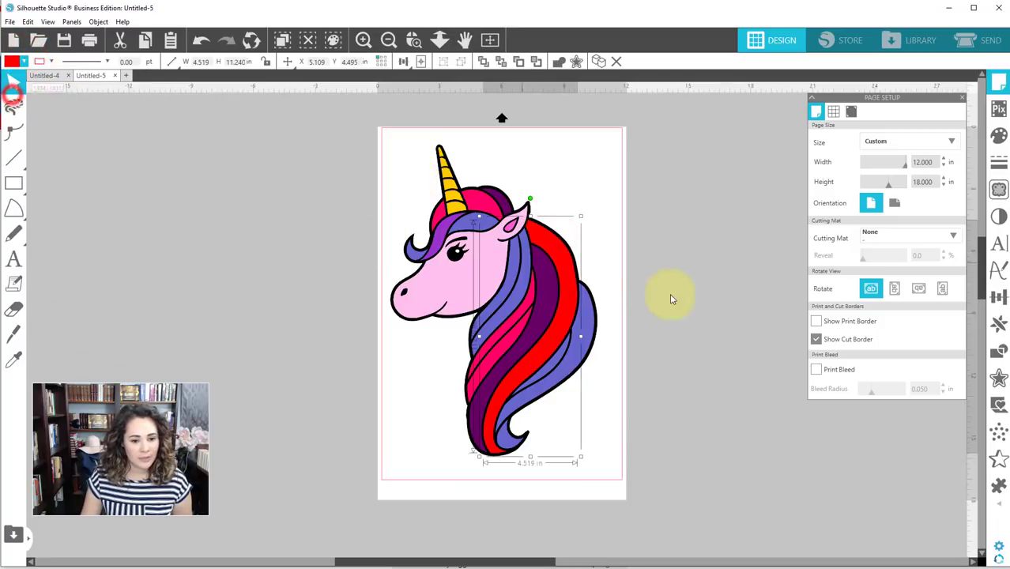
left_click(652, 222)
left_click(545, 281)
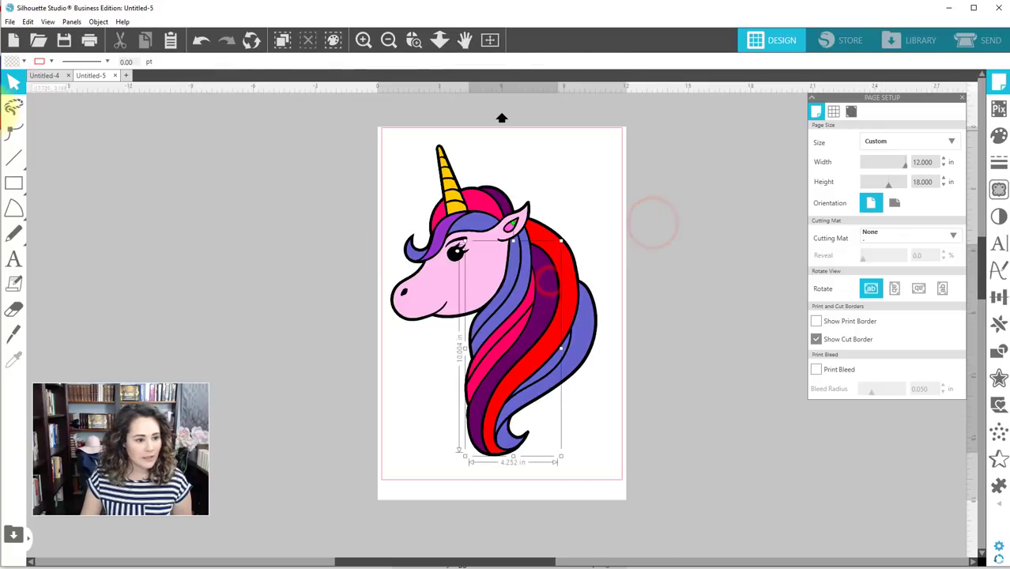
left_click(27, 62)
left_click(14, 96)
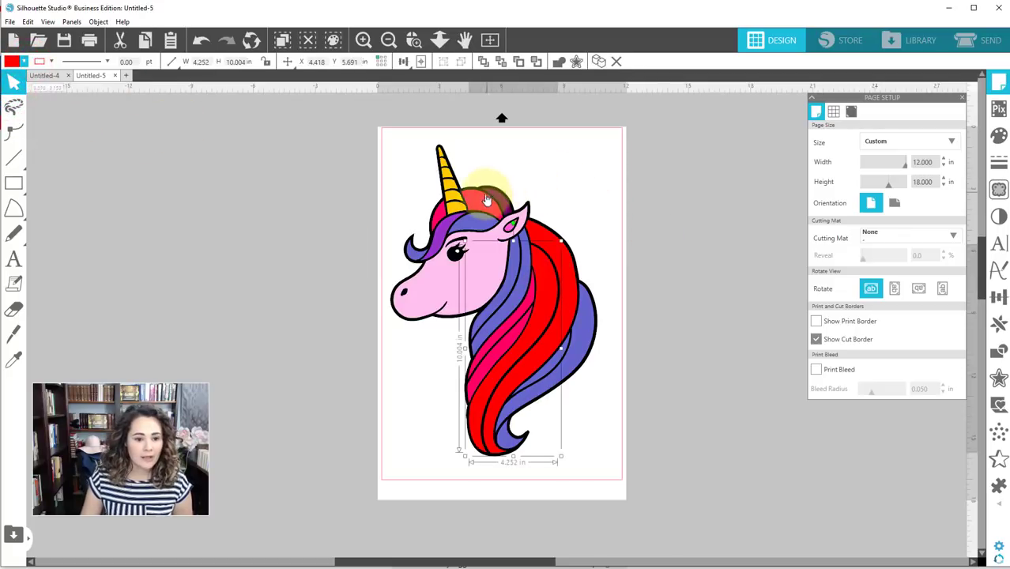
Step: Fill the pink mane section behind the horn with red
left_click(462, 192)
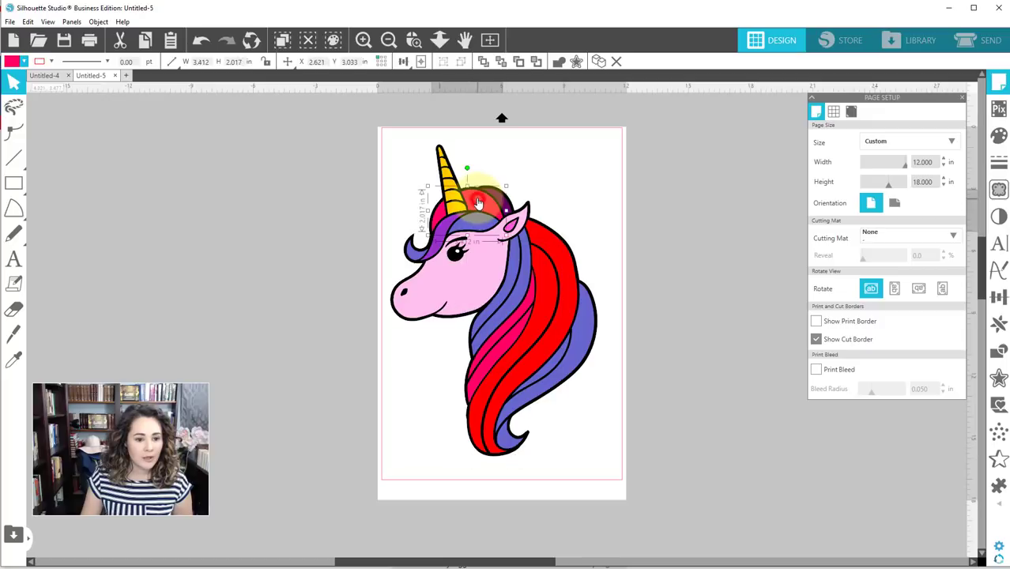
left_click(20, 61)
left_click(11, 98)
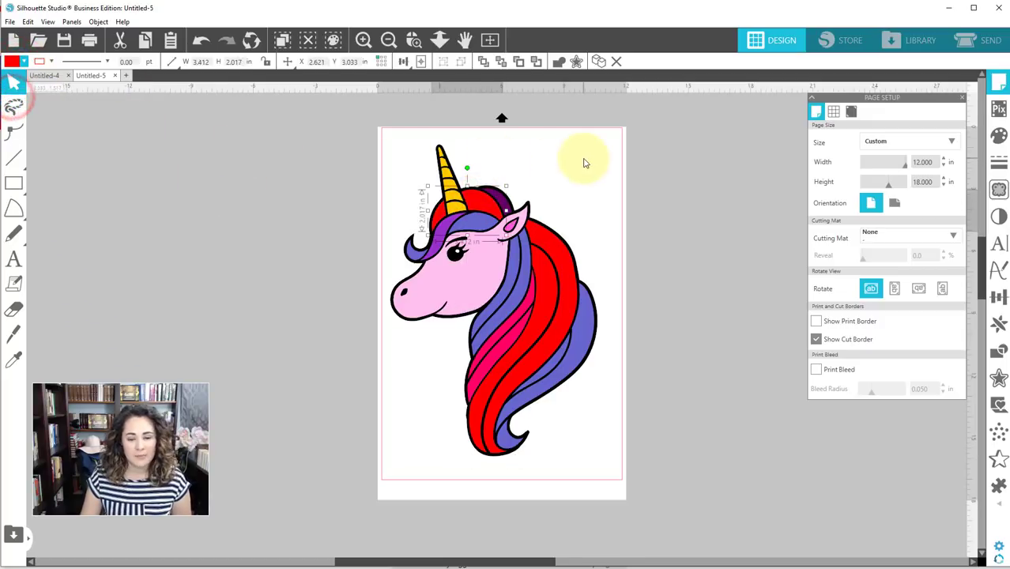
left_click(533, 153)
Step: Fill the small dark purple mane piece above the ear and the purple forelock strand with light gray
left_click(497, 194)
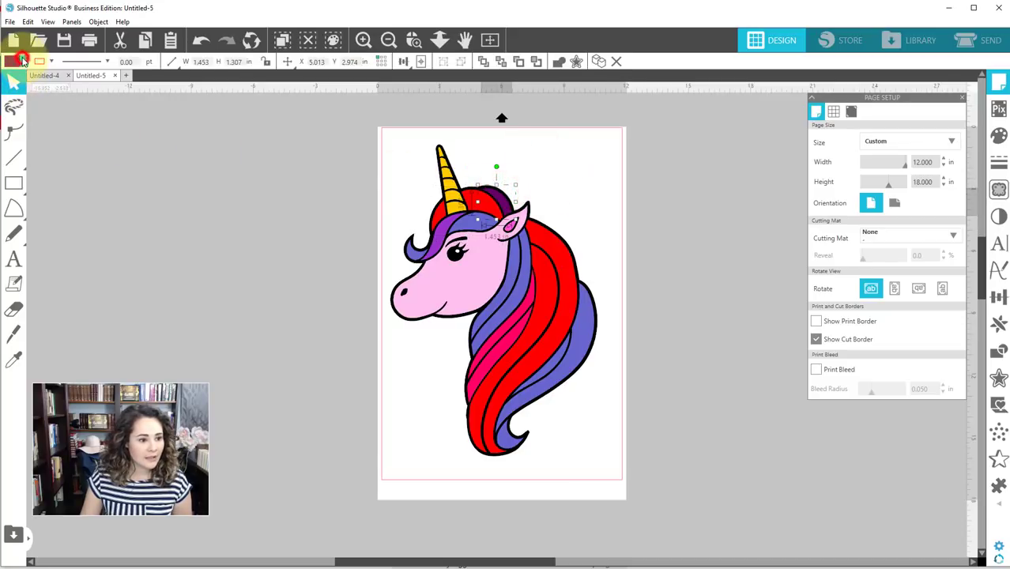
left_click(18, 62)
left_click(38, 75)
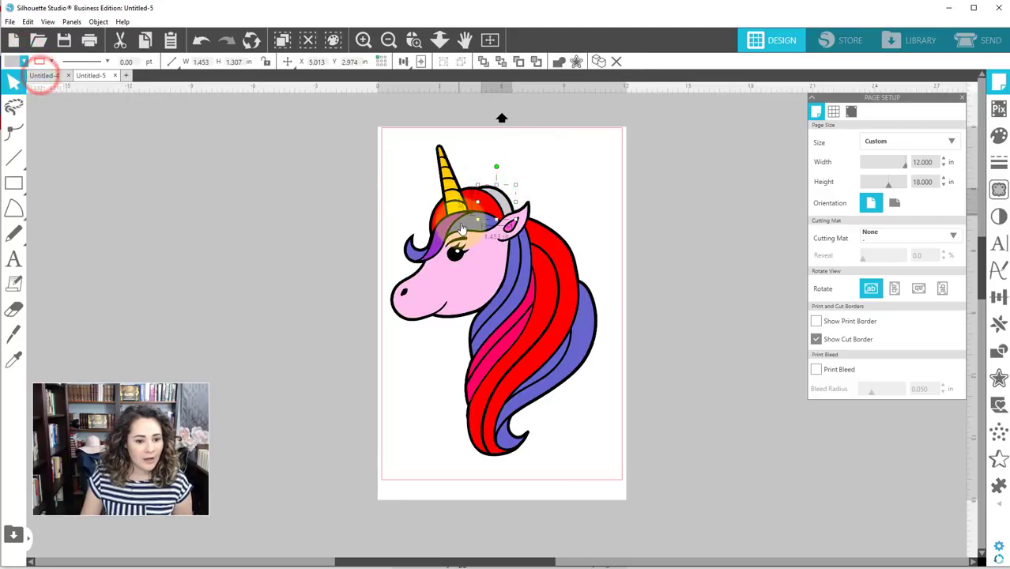
left_click(417, 225)
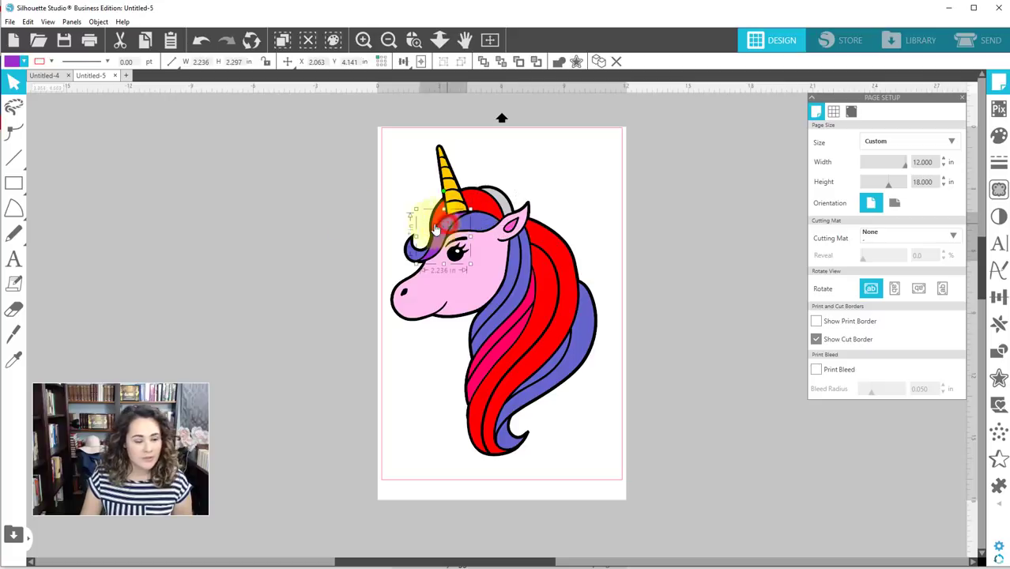
left_click(25, 62)
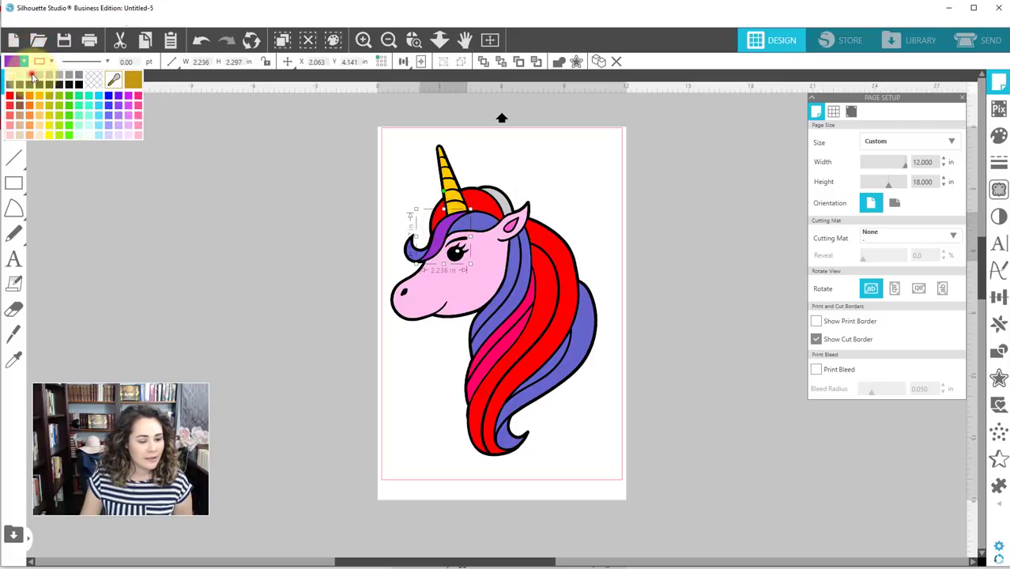
left_click(32, 77)
left_click(27, 63)
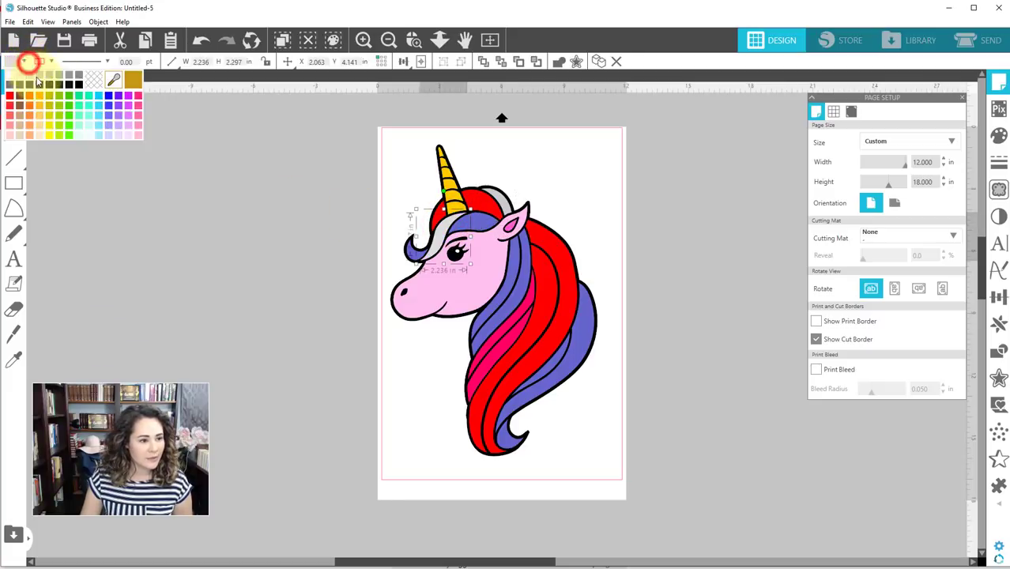
left_click(42, 78)
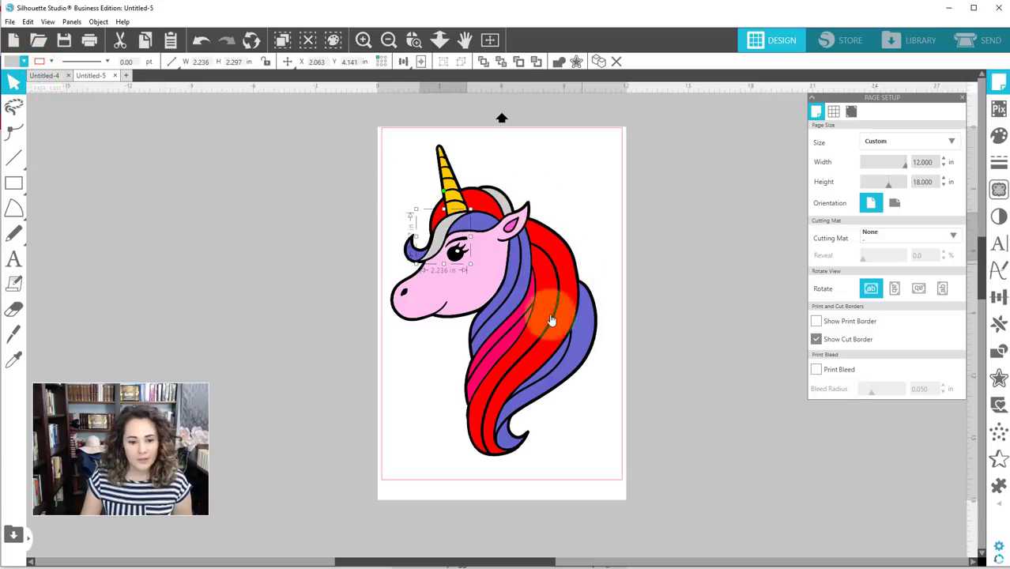
Step: Fill the two pink strands in the middle of the mane with light gray
left_click(513, 343)
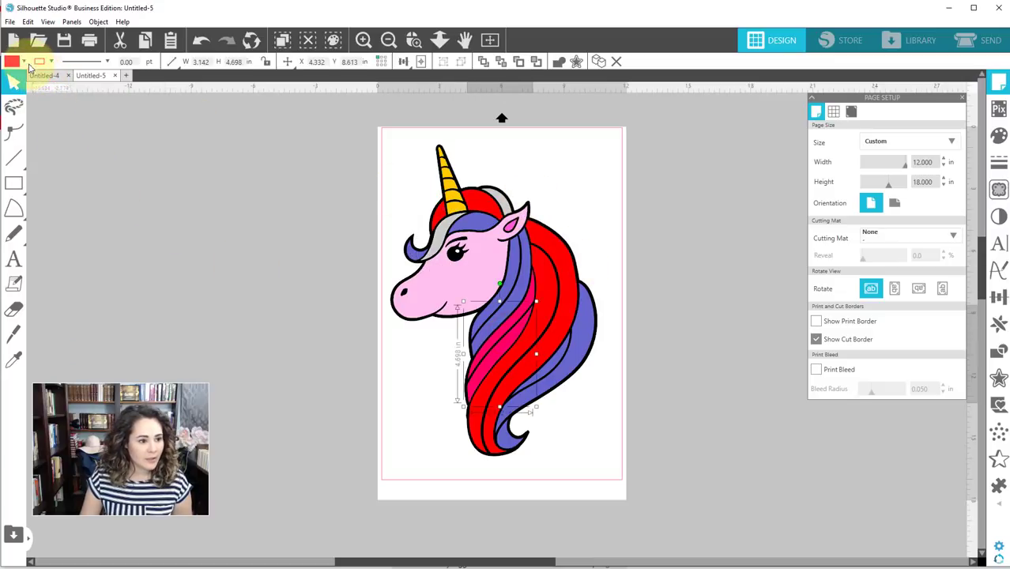
left_click(27, 64)
left_click(32, 77)
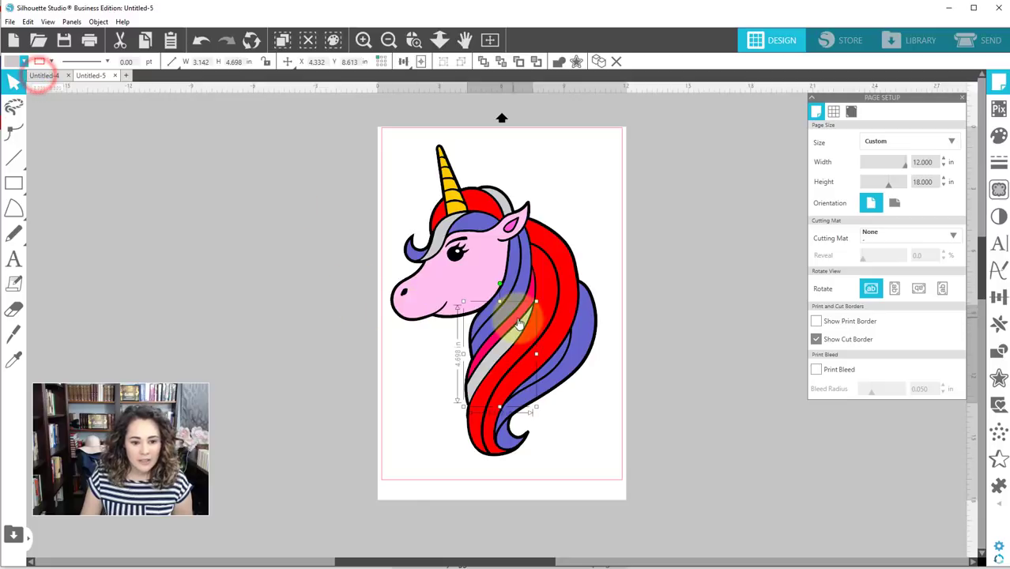
left_click(525, 283)
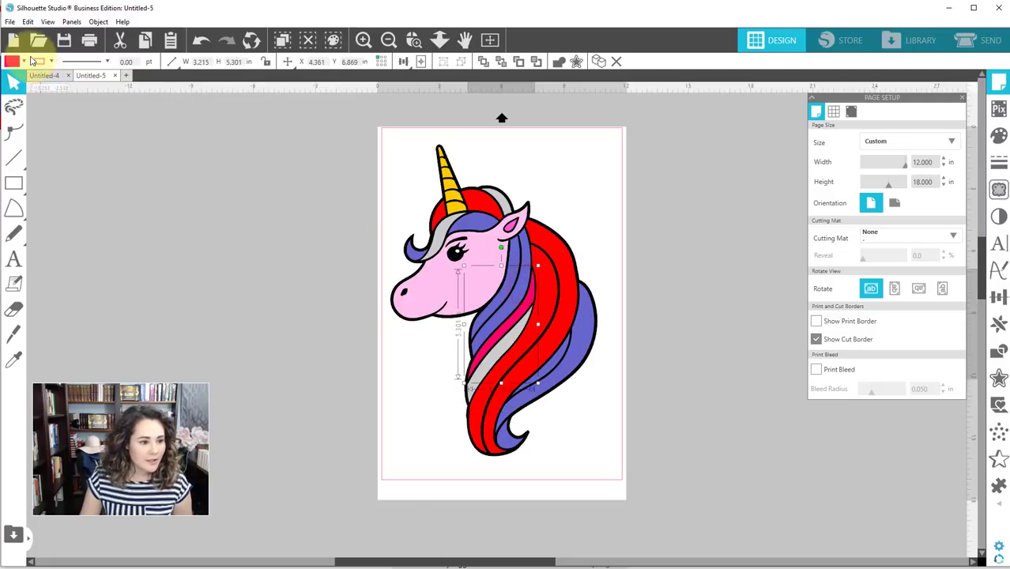
left_click(26, 62)
left_click(44, 80)
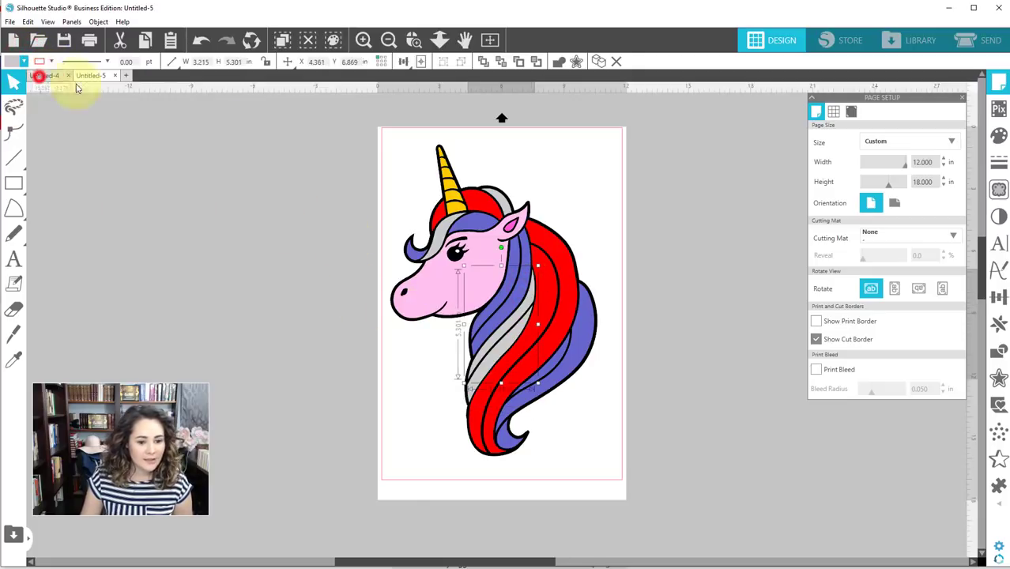
left_click(631, 238)
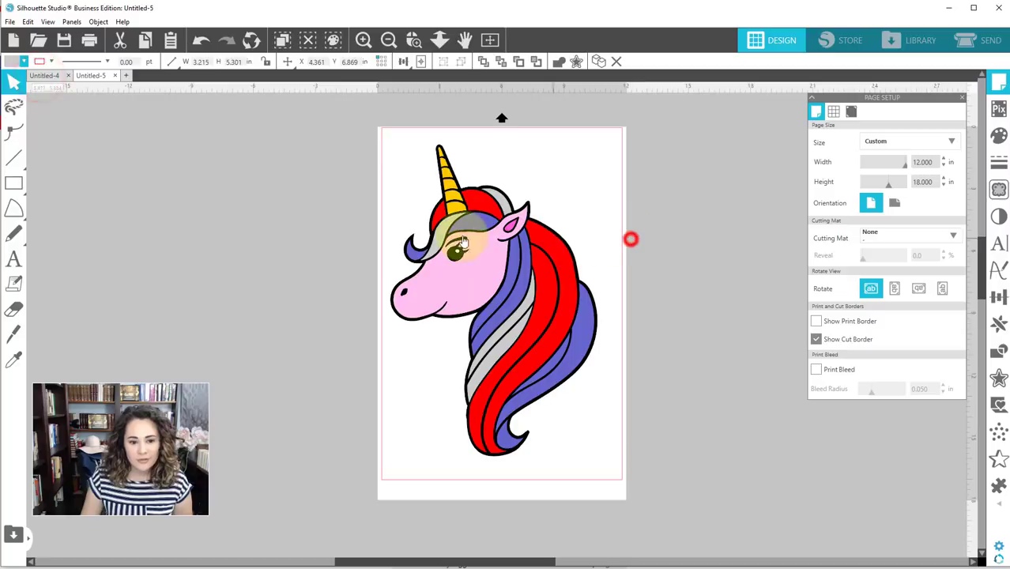
Step: Fill the periwinkle forelock curl and the periwinkle section above the eye with bright blue
left_click(407, 251)
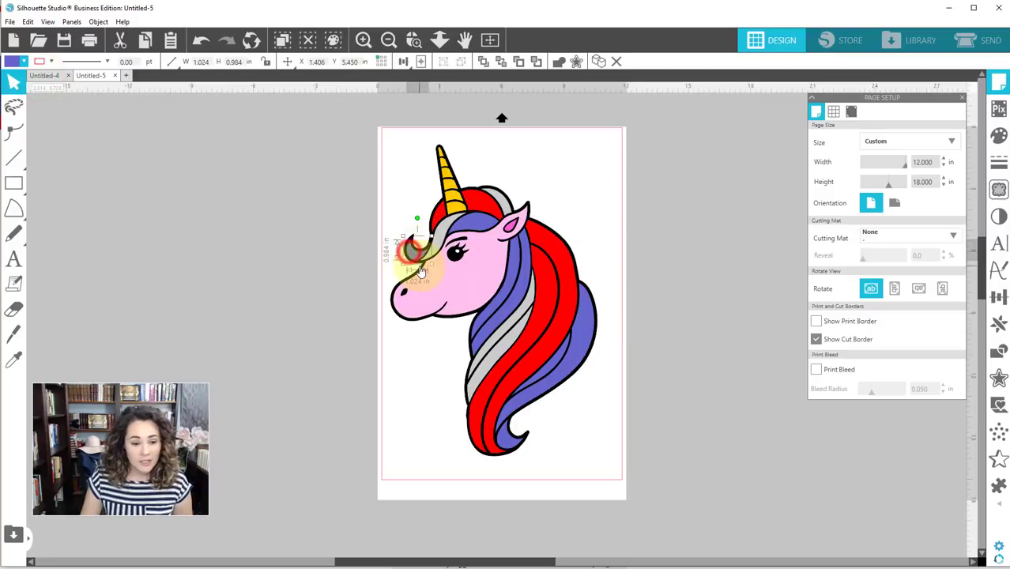
left_click(22, 62)
left_click(106, 91)
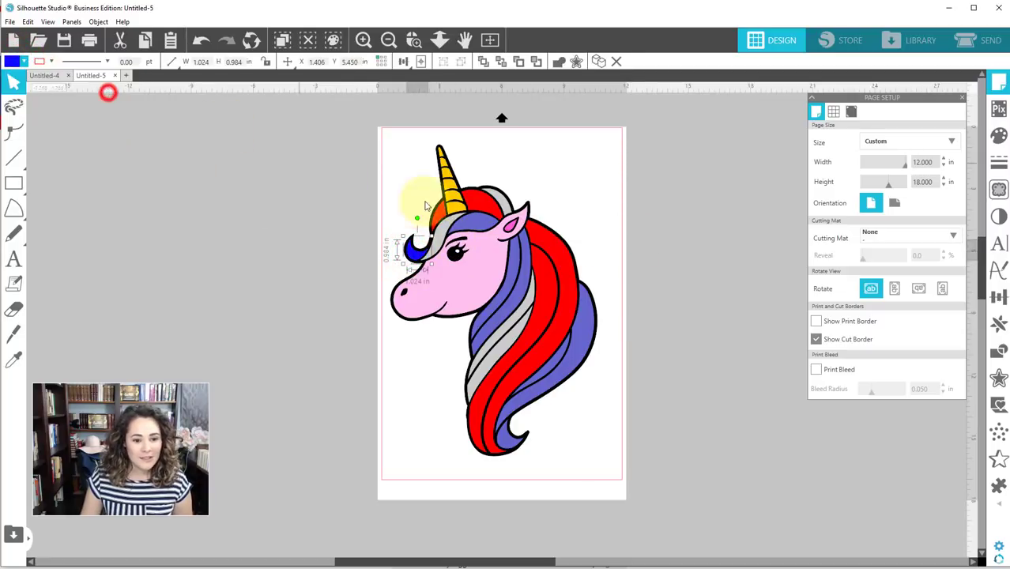
left_click(474, 223)
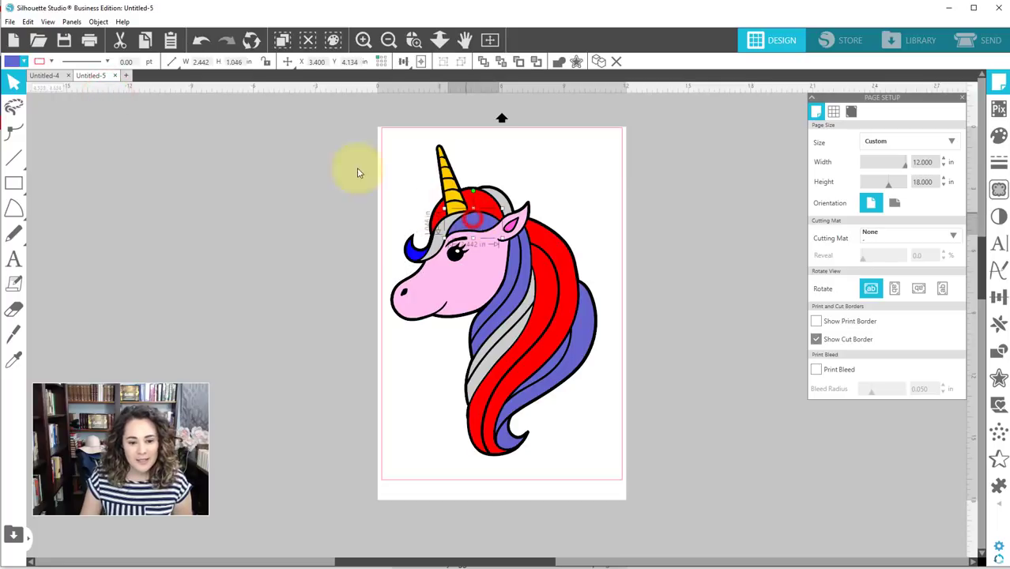
left_click(24, 63)
left_click(106, 95)
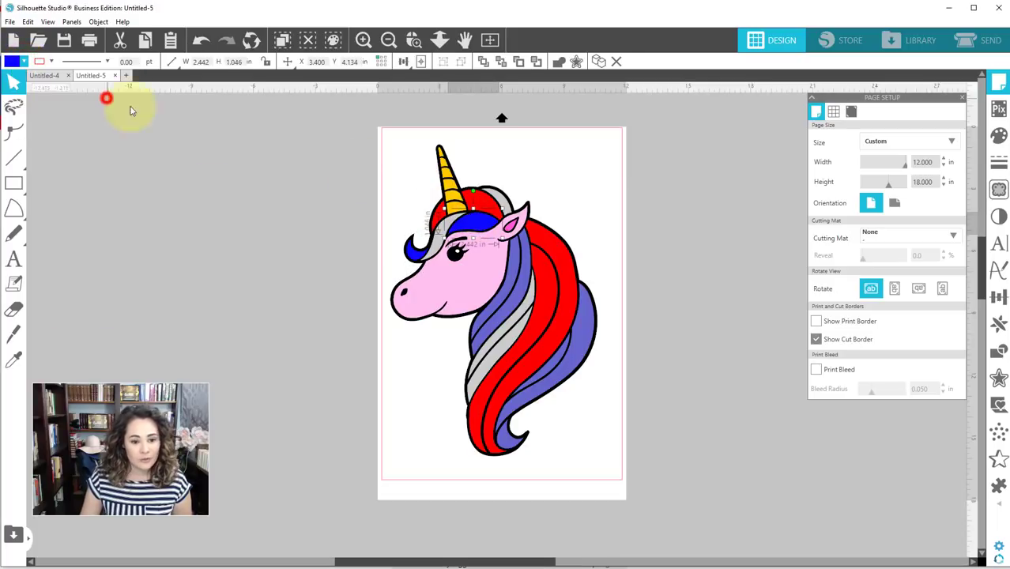
Step: Fill the two periwinkle strands running down beside the face with bright blue
left_click(525, 269)
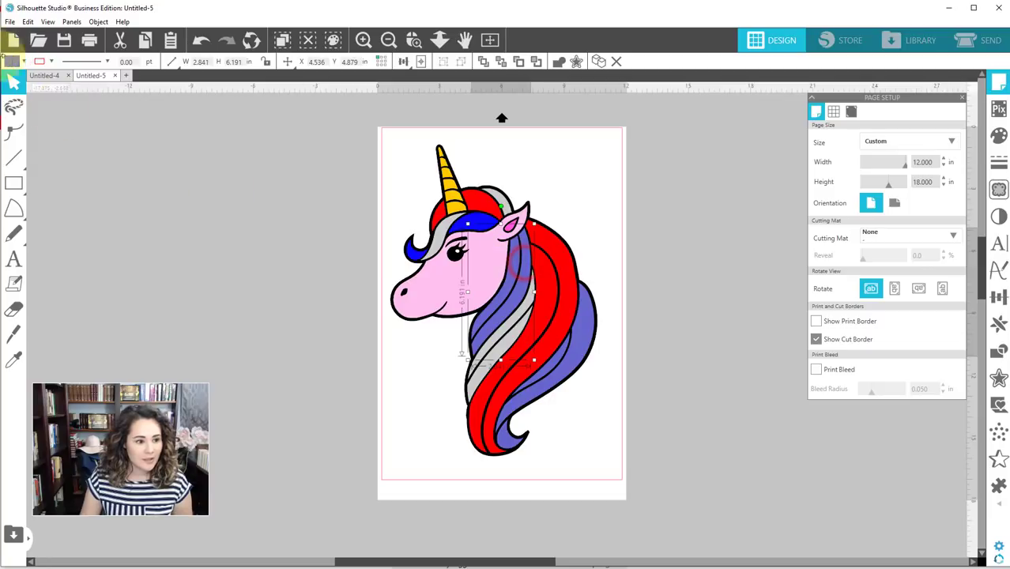
left_click(23, 62)
left_click(109, 93)
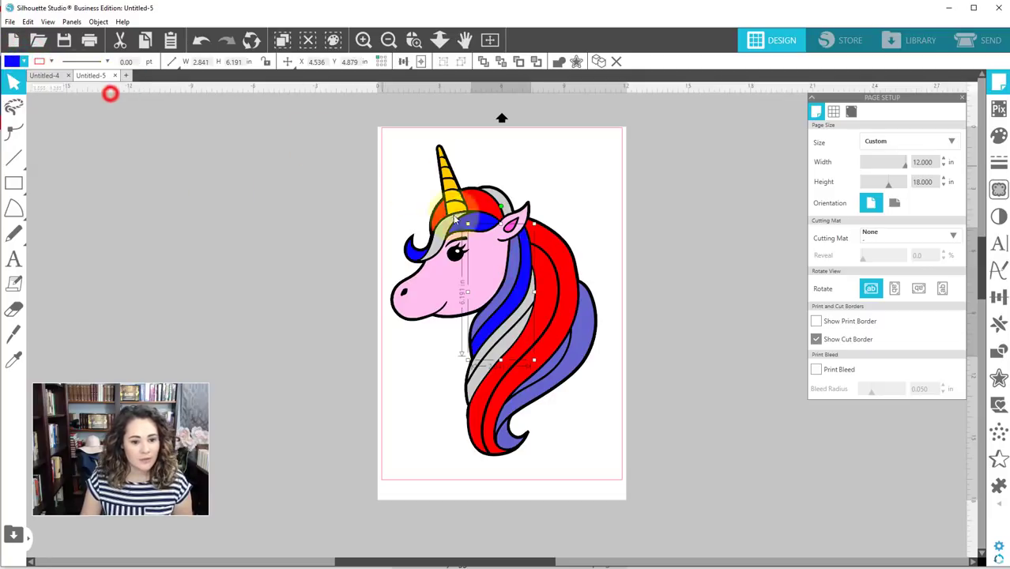
left_click(512, 259)
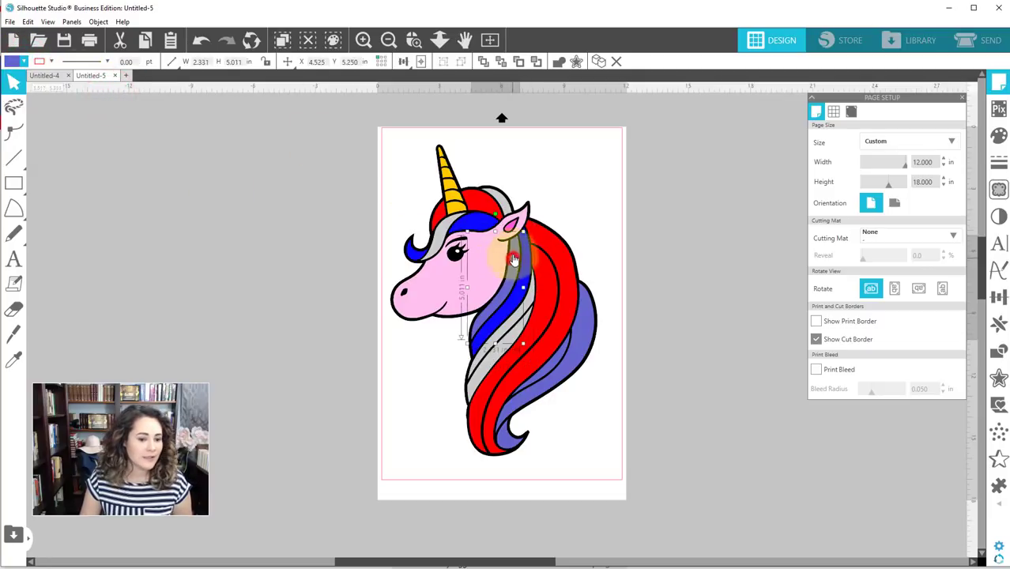
left_click(14, 65)
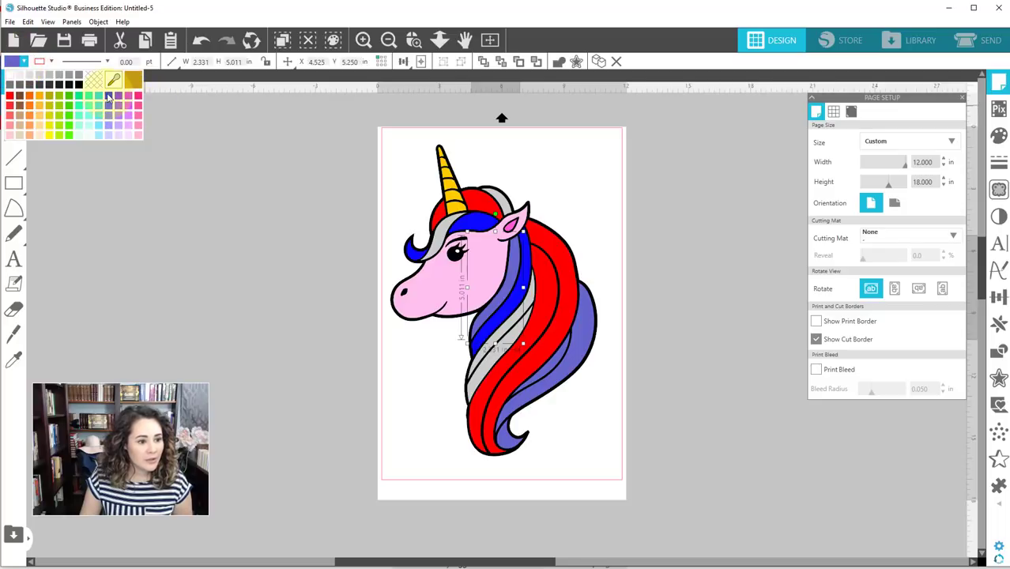
left_click(106, 95)
Step: Fill the outermost periwinkle mane strand and the smaller strand inside it with bright blue
left_click(583, 321)
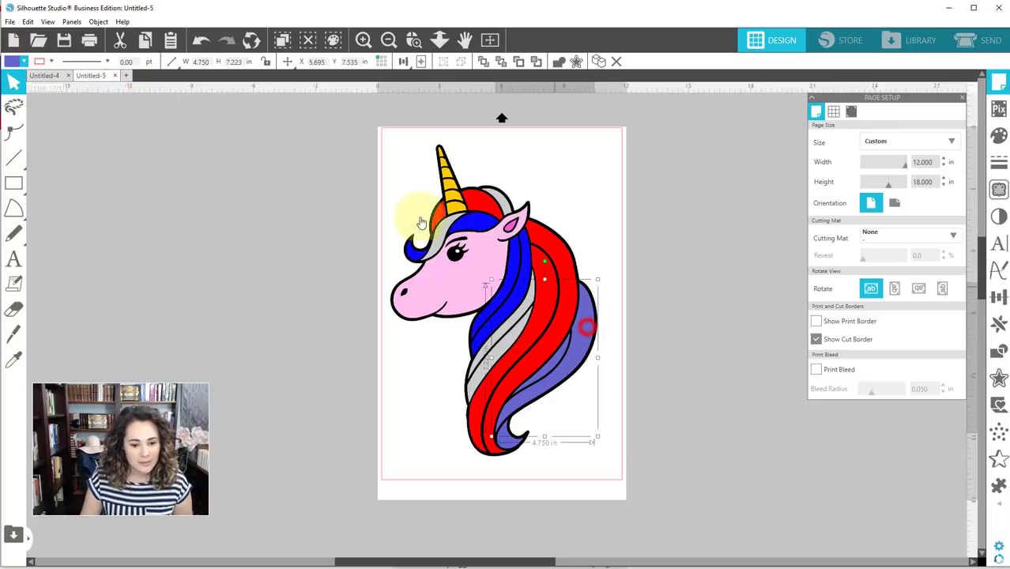
left_click(22, 65)
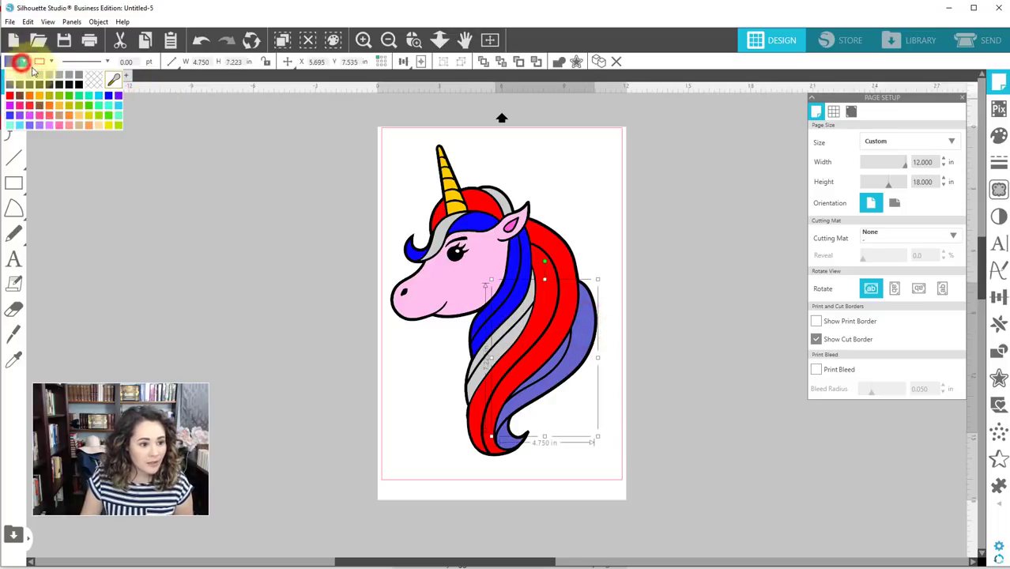
left_click(110, 97)
left_click(541, 354)
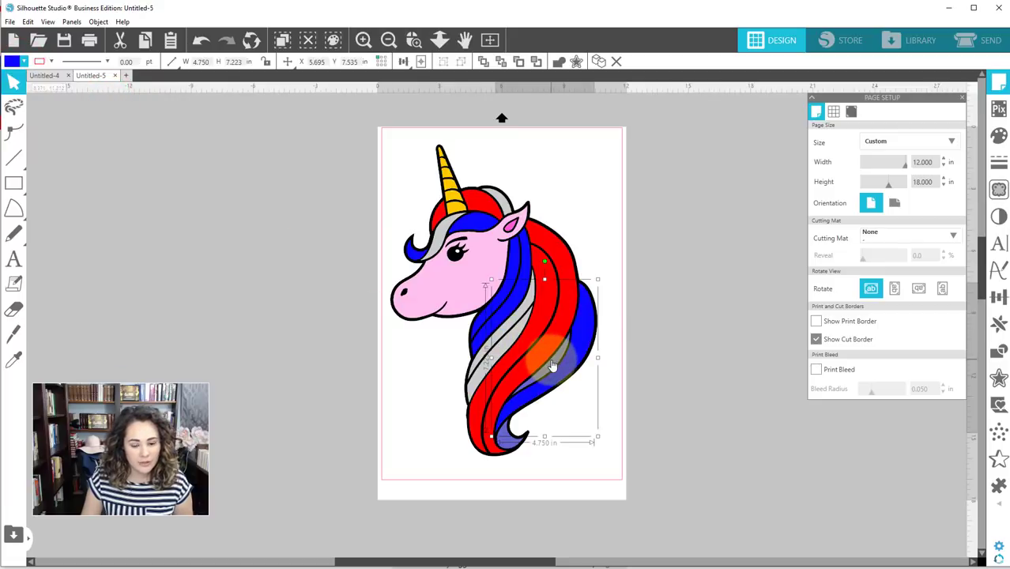
left_click(552, 365)
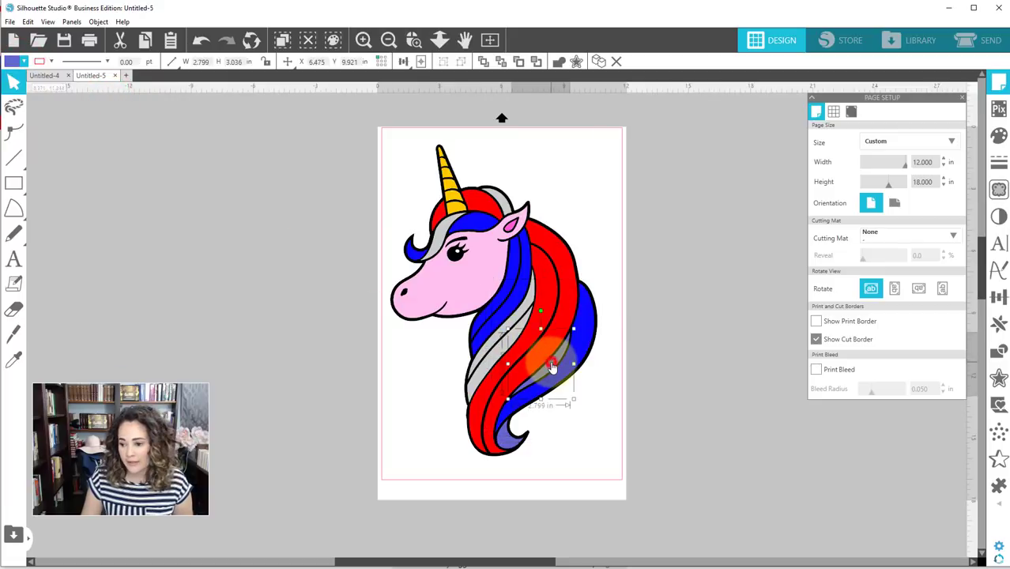
left_click(25, 64)
left_click(110, 98)
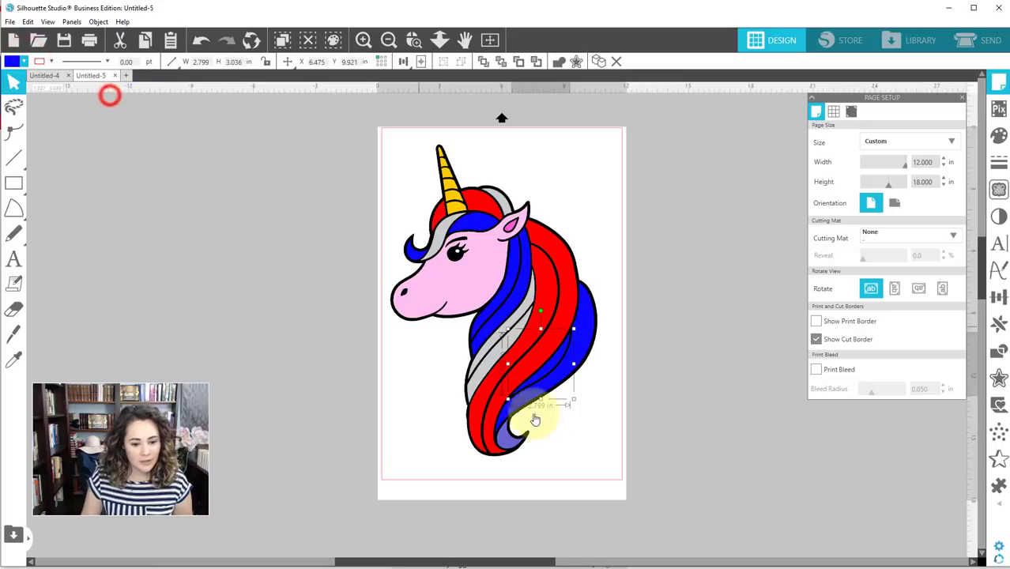
Step: Fill the periwinkle curl at the bottom tip of the mane with light gray and deselect it
left_click(516, 444)
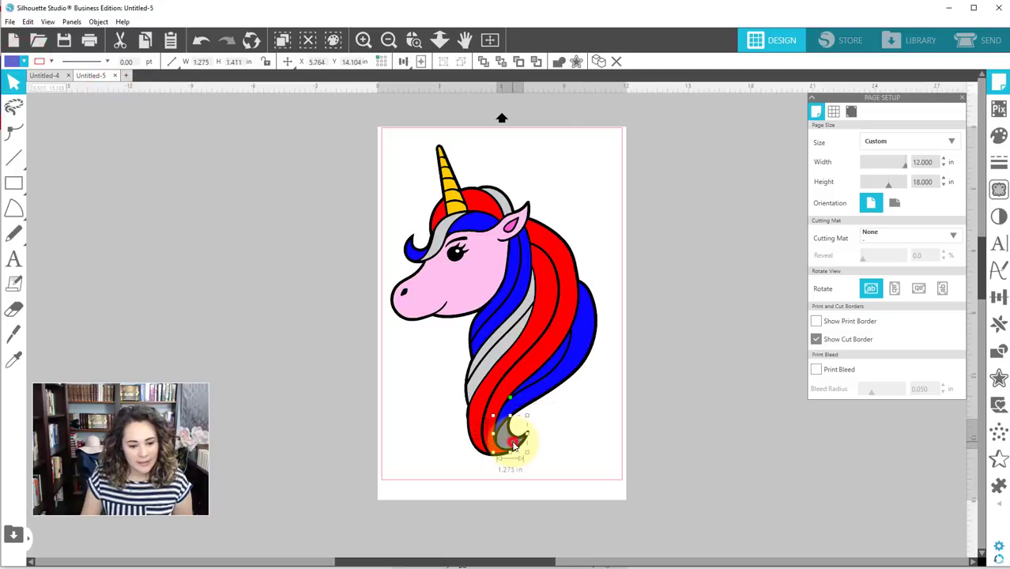
left_click(24, 64)
left_click(40, 87)
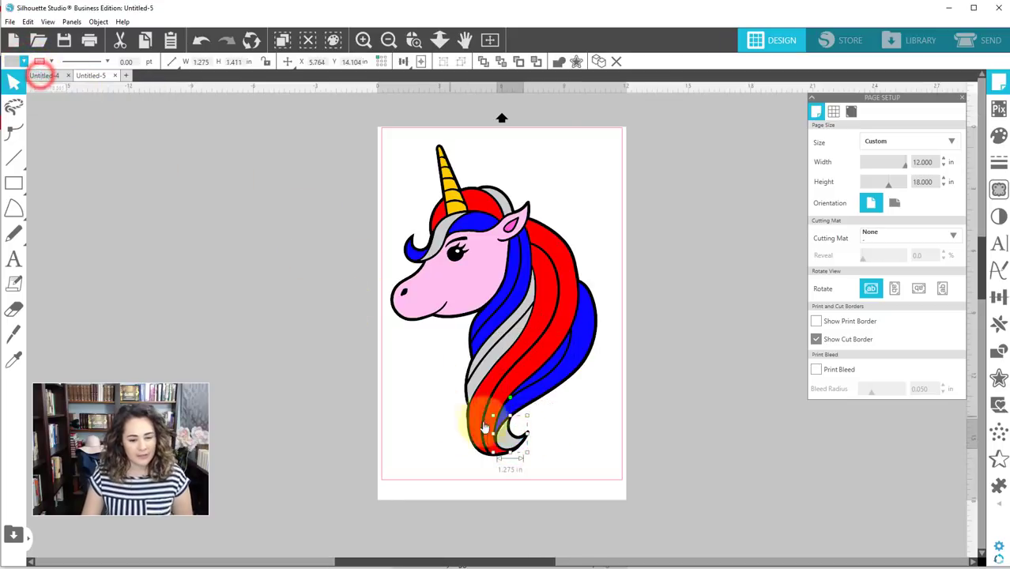
left_click(596, 443)
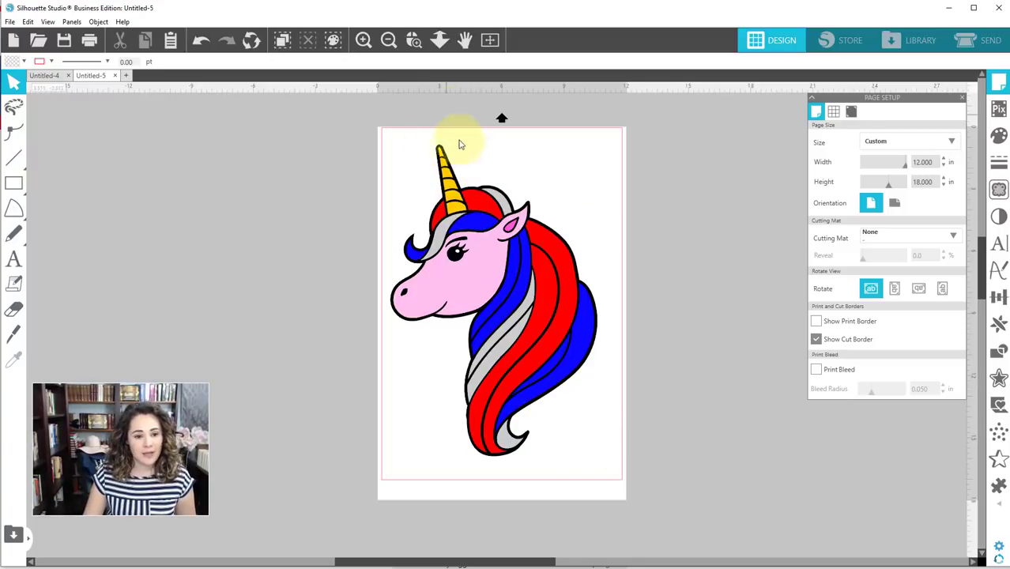
Step: Move the yellow horn pieces aside to check the black layer beneath, and undo the move
left_click(445, 167)
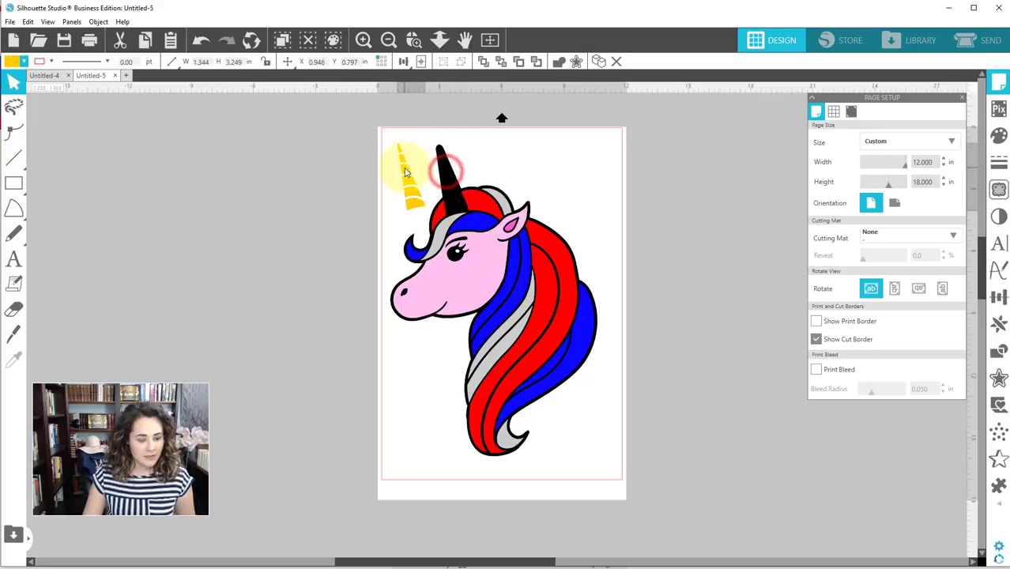
key("i")
left_click(465, 222)
key("v")
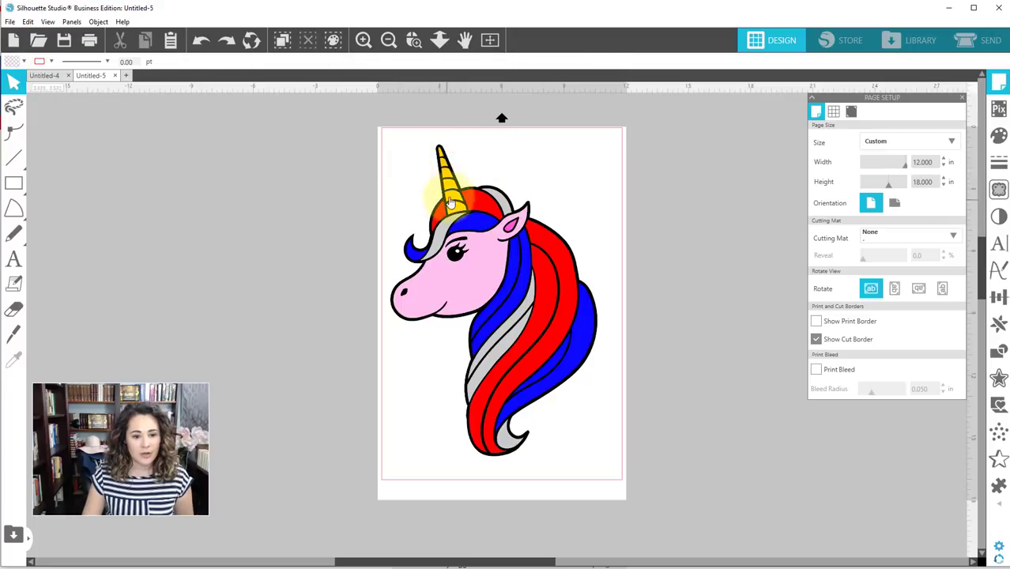
mouse_move(496, 261)
left_mouse_down()
mouse_move(468, 294)
mouse_move(395, 338)
mouse_move(496, 261)
left_mouse_up()
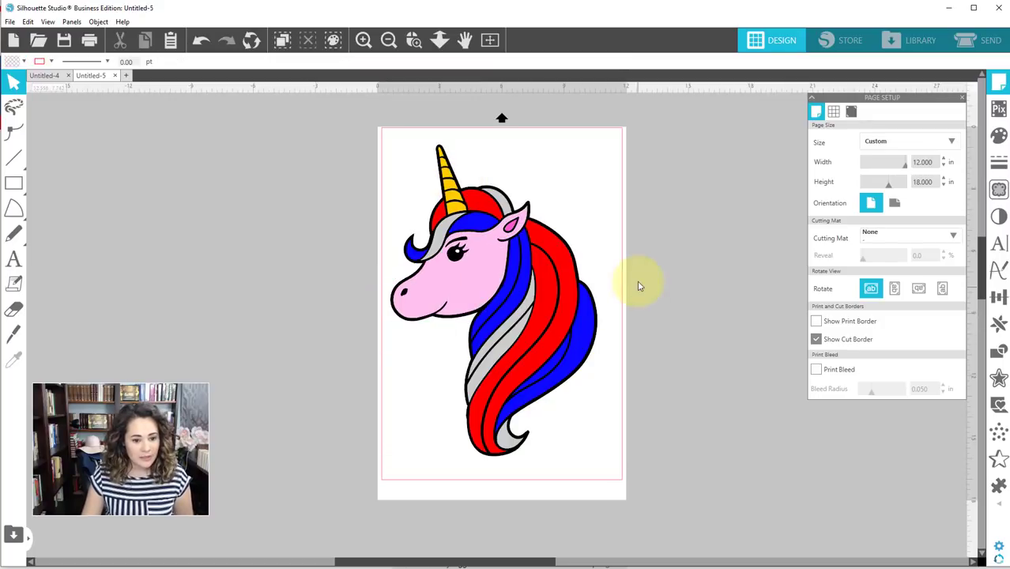
Step: Move the magenta inner-ear piece off the ear, and rebuild the pink face's compound path without the ear cutout
left_click(190, 204)
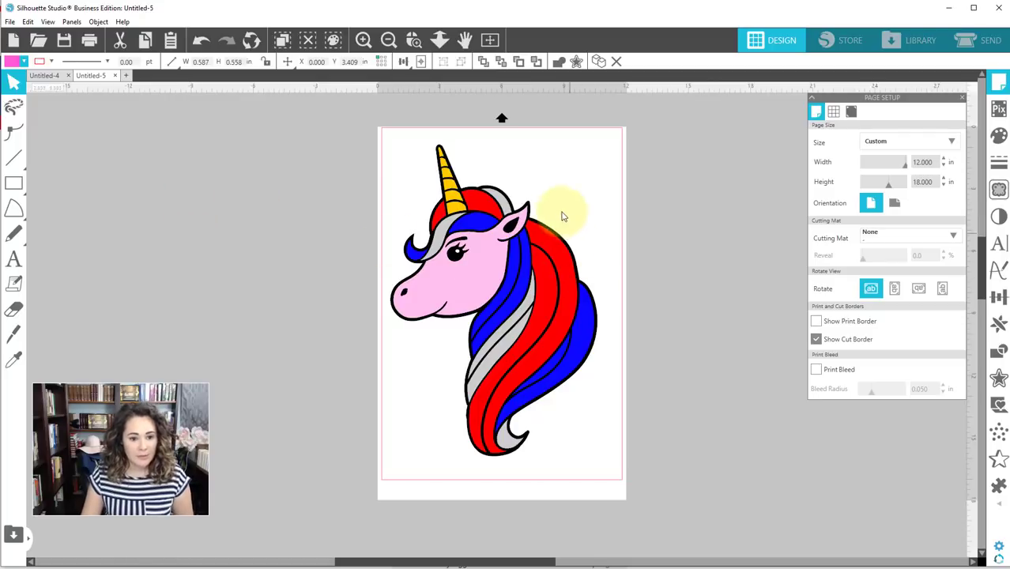
left_click(481, 274)
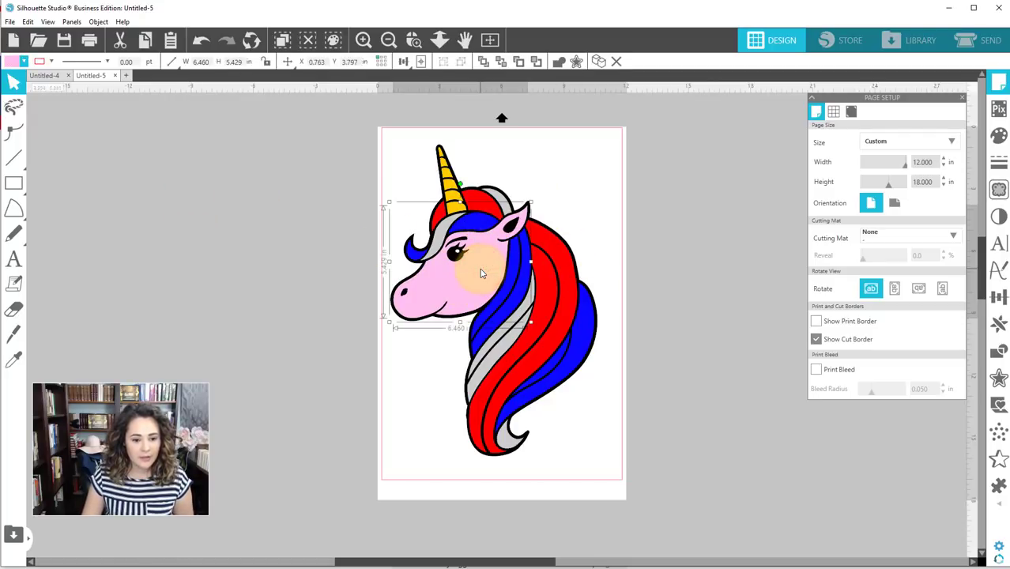
right_click(481, 274)
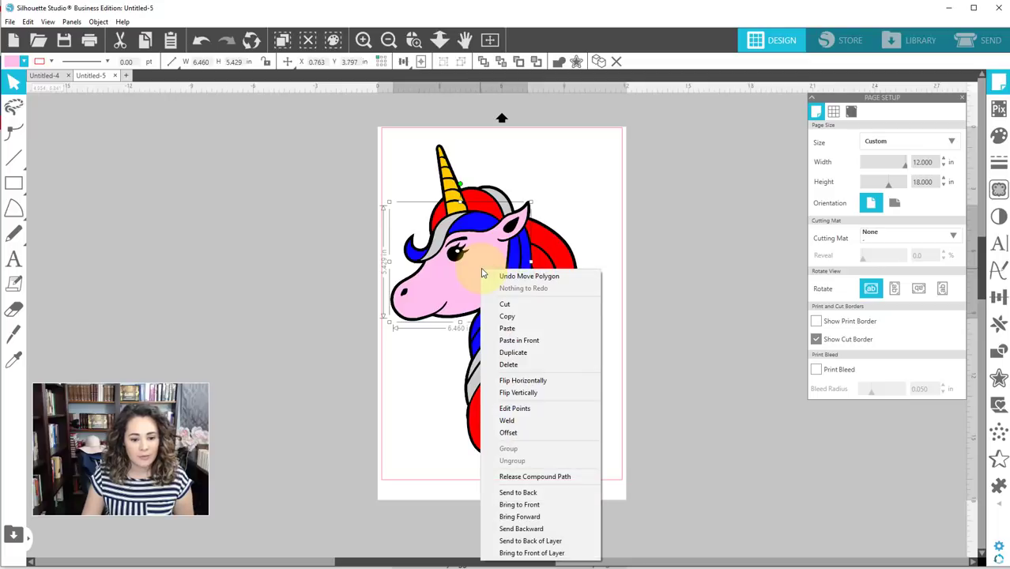
left_click(528, 478)
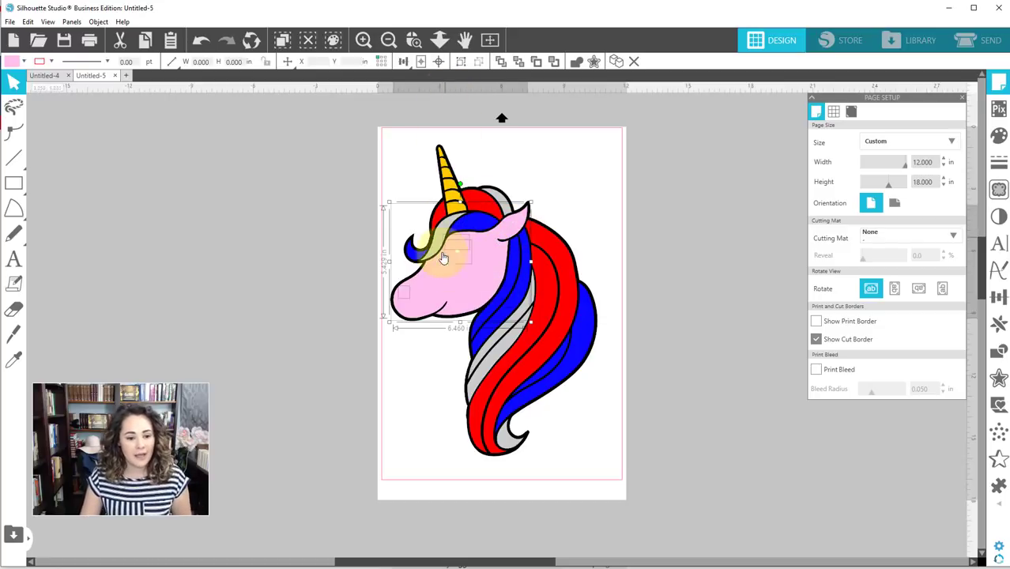
right_click(433, 313)
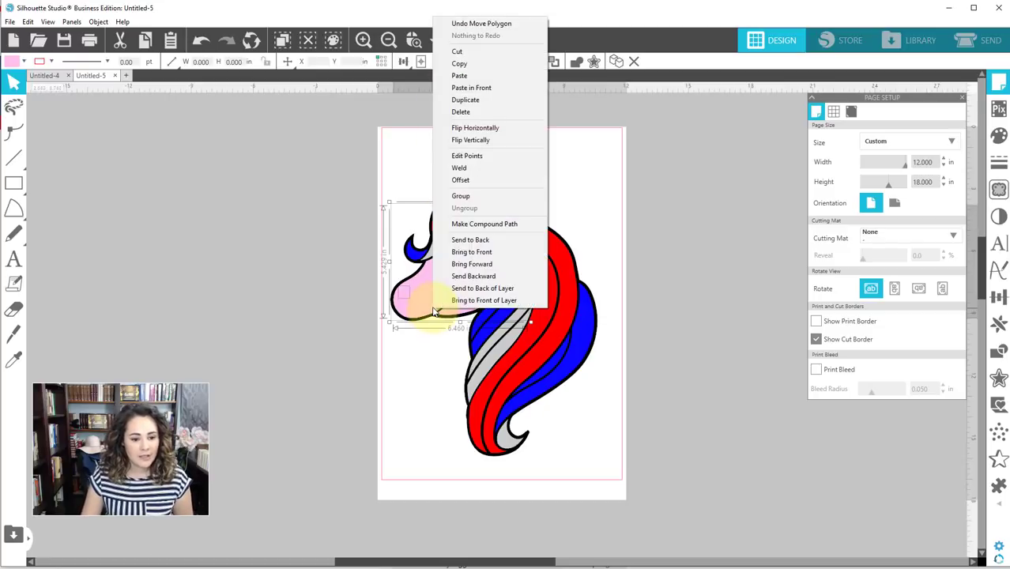
left_click(468, 224)
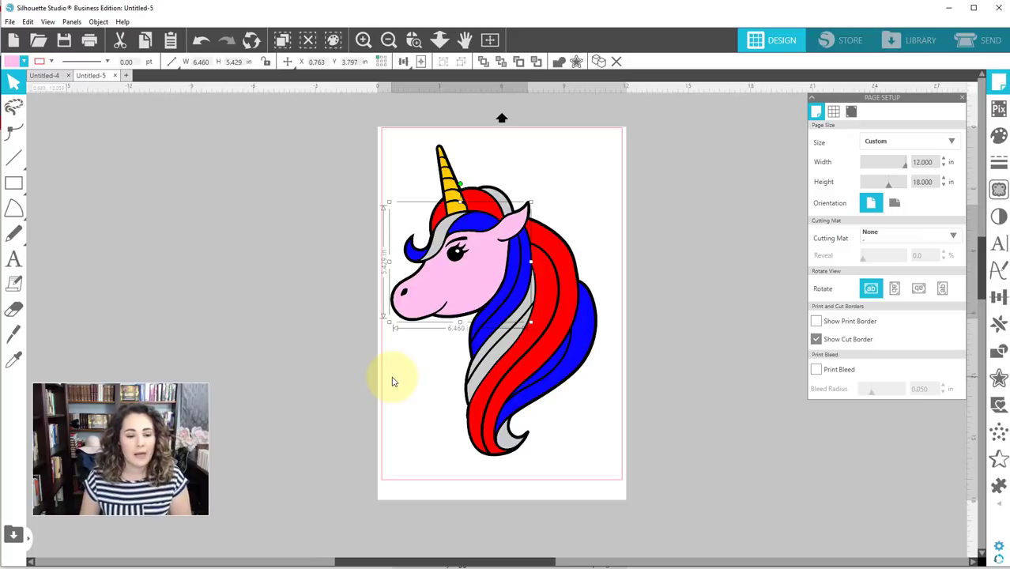
Step: Subtract the pink face from the black backing layer and remove the pink face piece
left_click(406, 320)
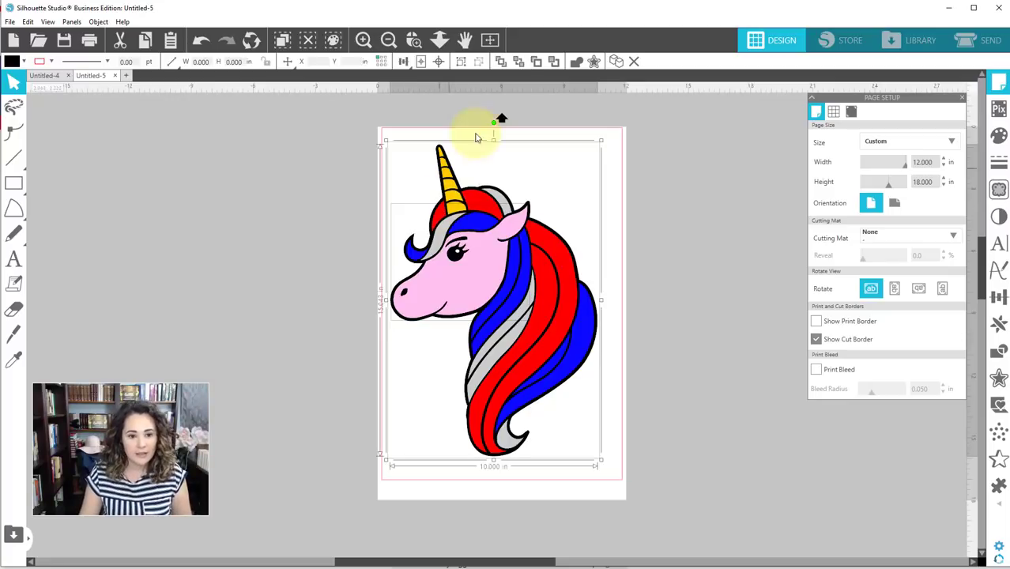
left_click(998, 355)
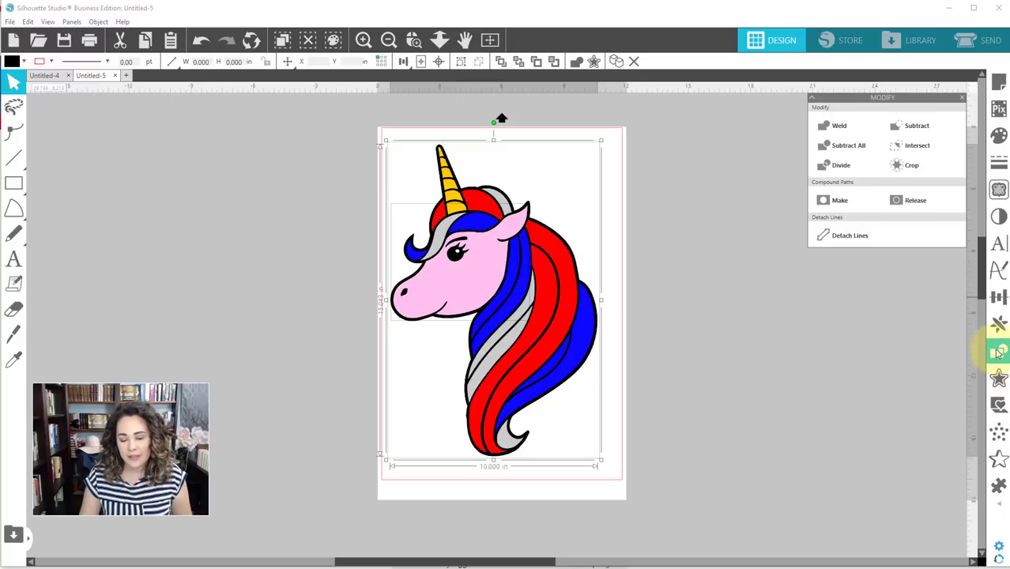
left_click(907, 133)
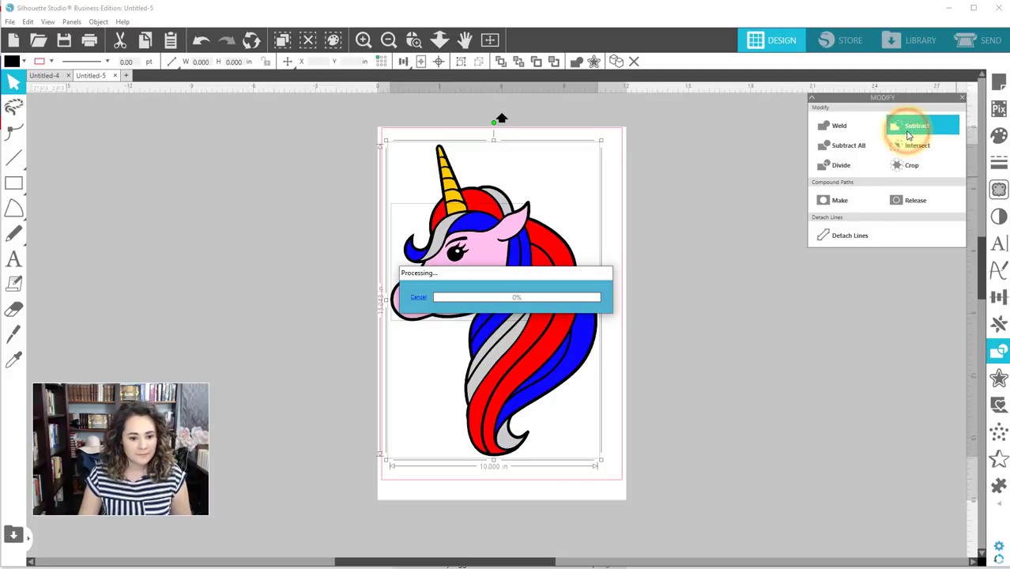
left_click(293, 246)
Step: Move the black eye and its white highlight aside to check their layering, undoing each move
left_click(458, 253)
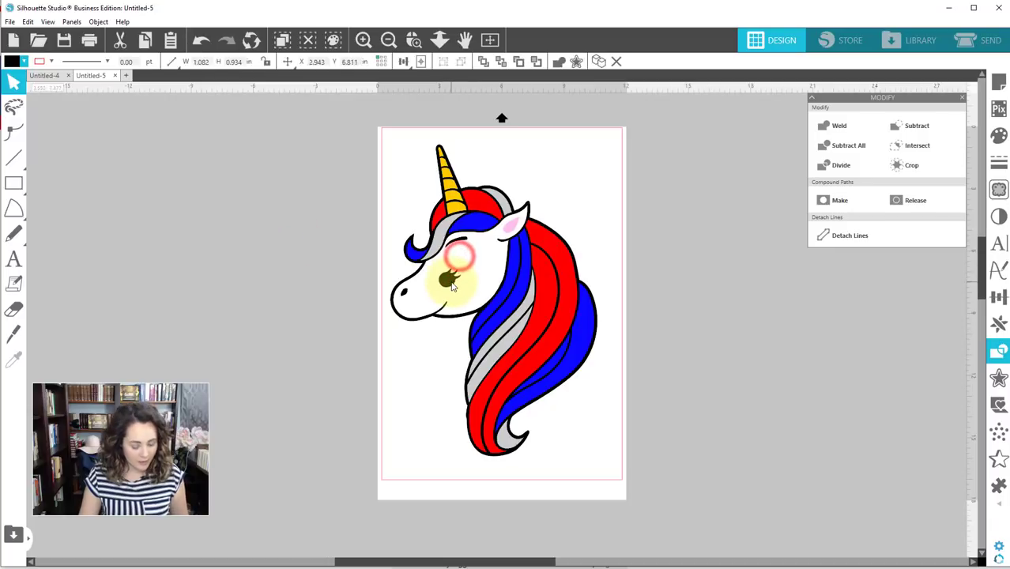
left_click(341, 237)
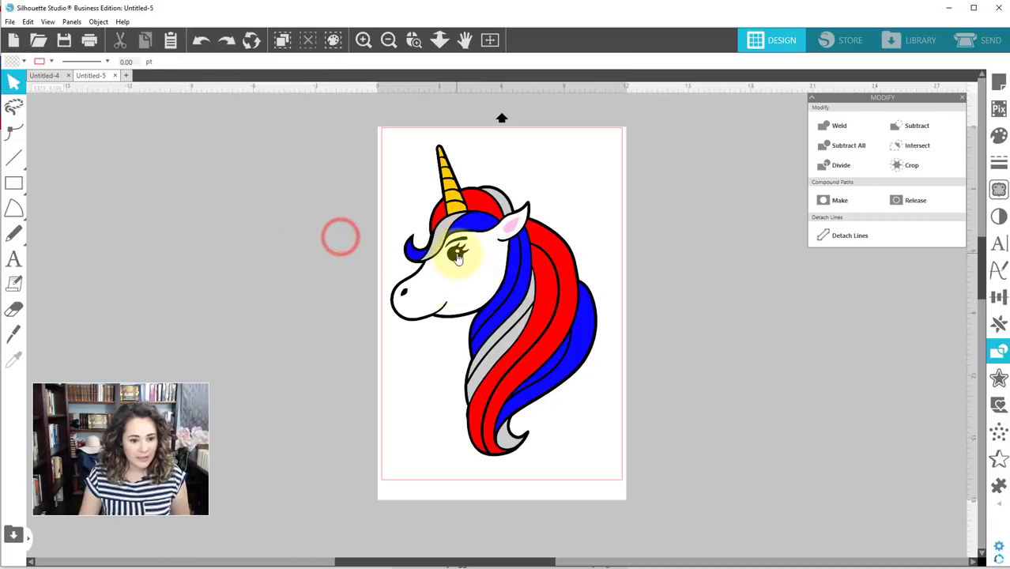
left_click(457, 253)
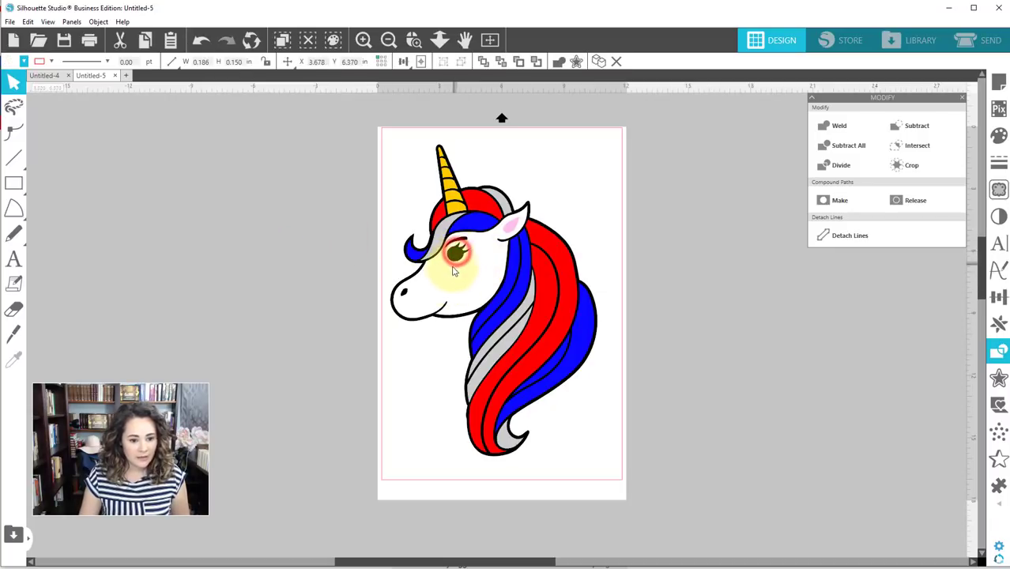
left_click(279, 243)
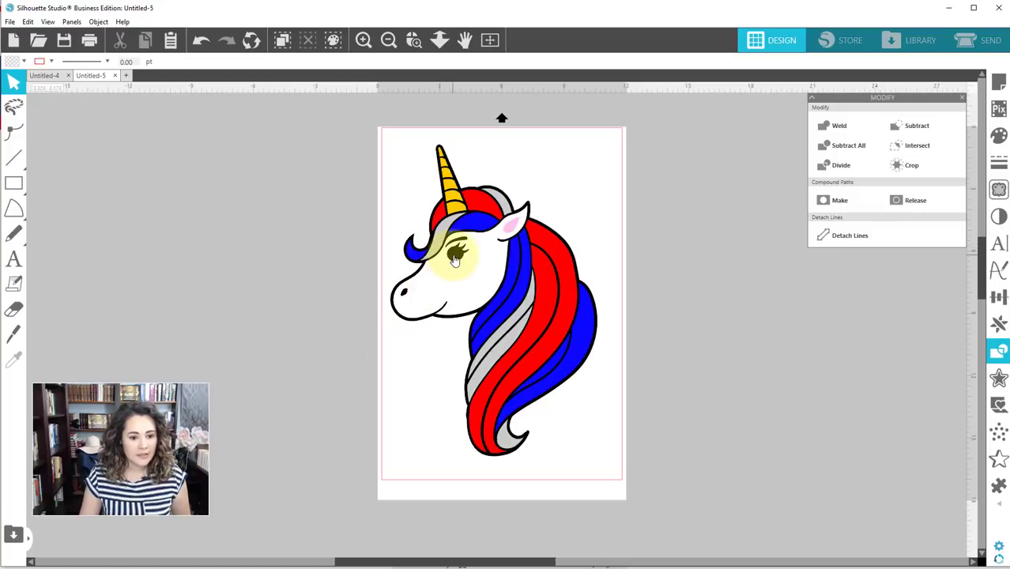
left_click(318, 272)
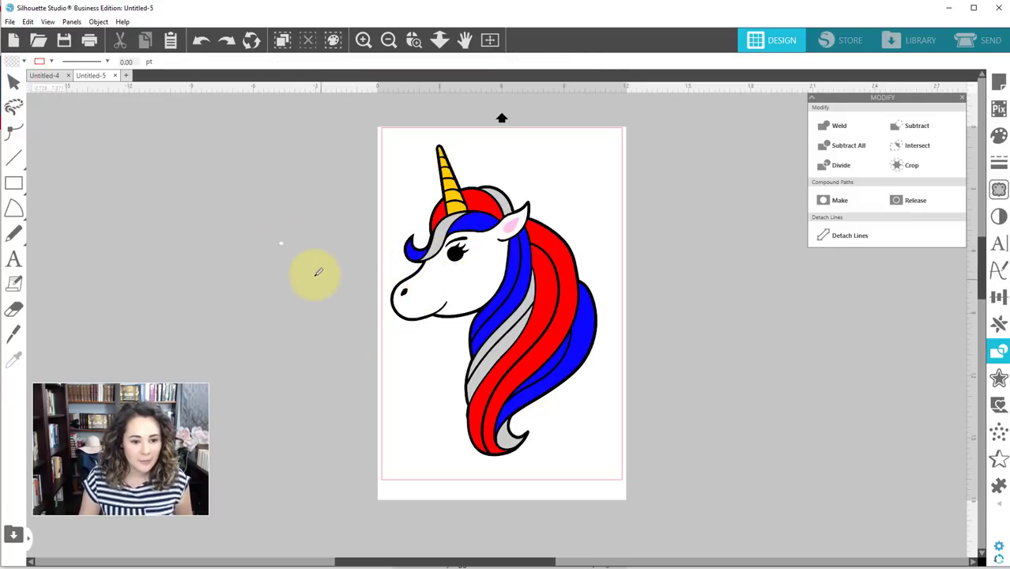
Step: Subtract the white highlight from the black eye so the highlight becomes a cutout
left_click(457, 253)
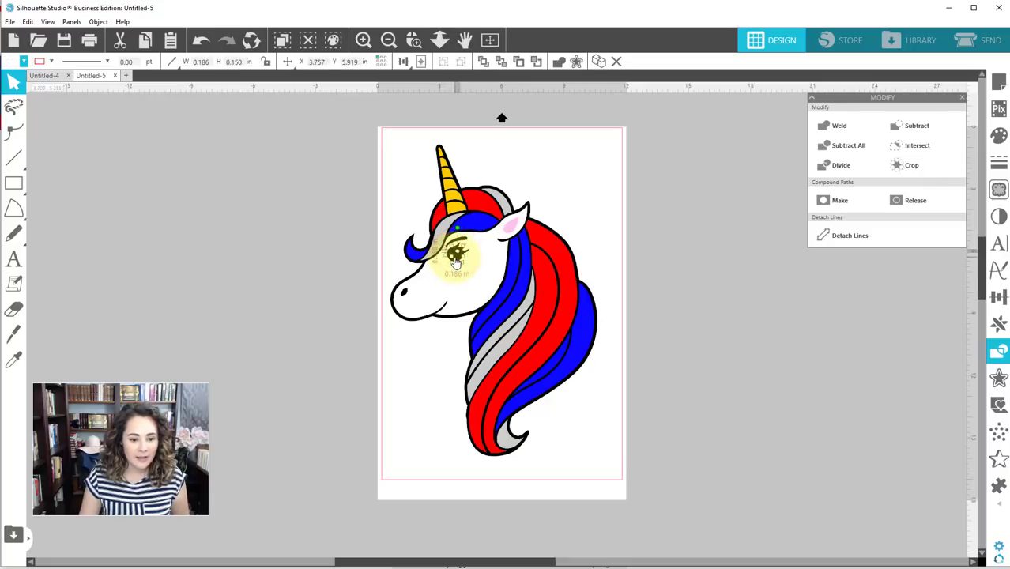
left_click(459, 247, "shift")
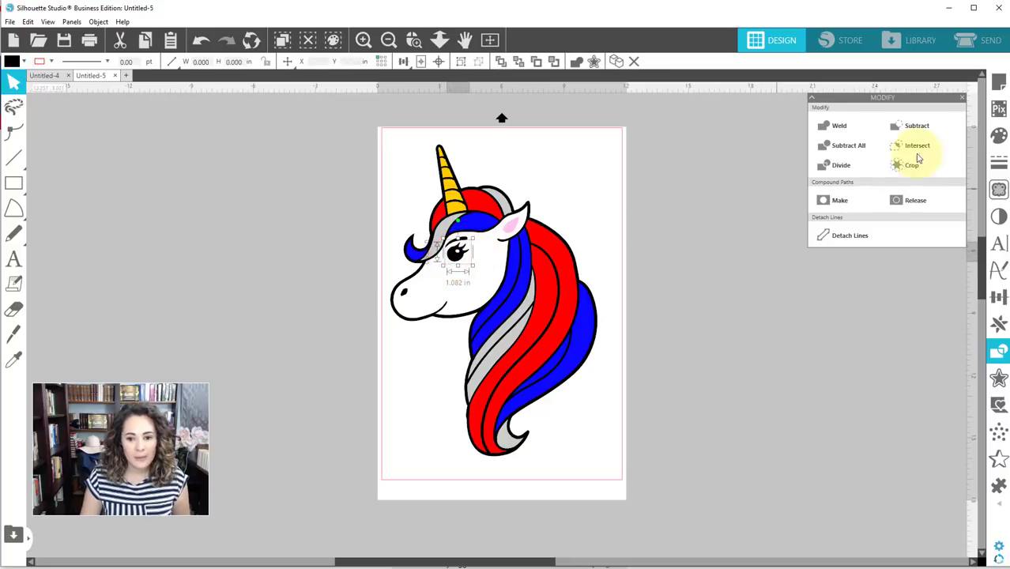
left_click(915, 143)
left_click(217, 417)
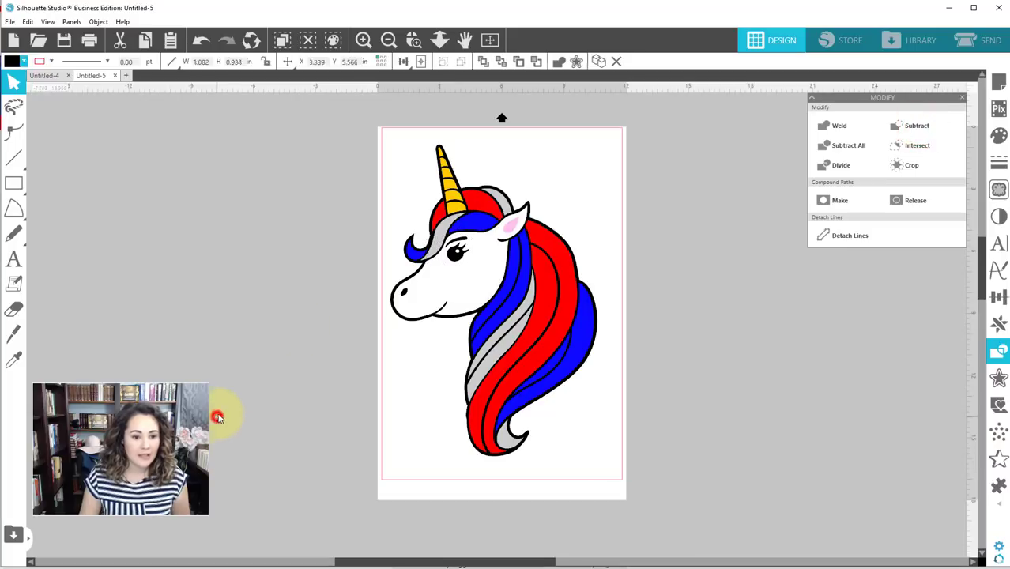
Step: Move the black eye down to check its cutout, and undo the move
left_click_drag(445, 253, 442, 289)
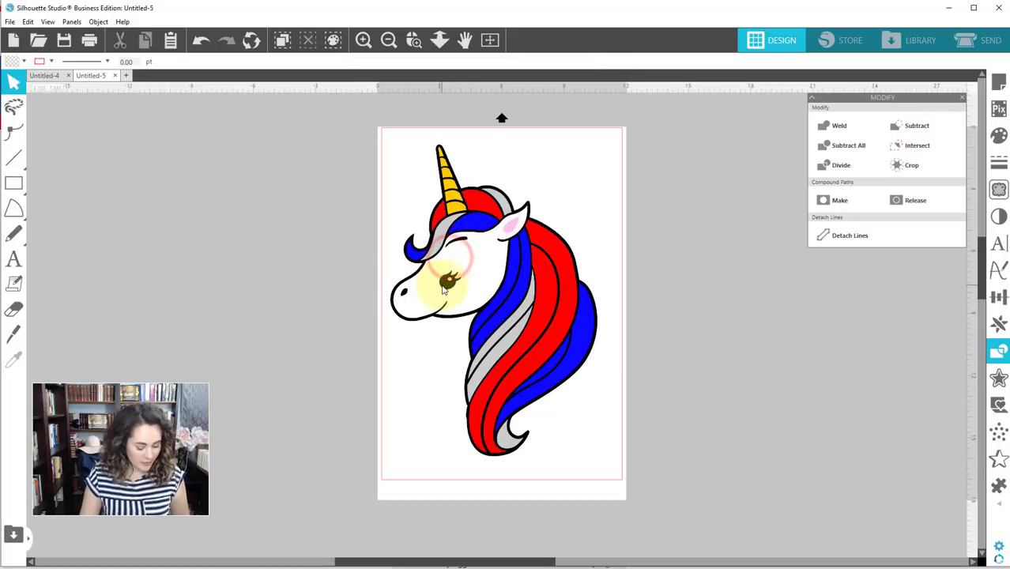
key("ctrl+z")
left_click(293, 253)
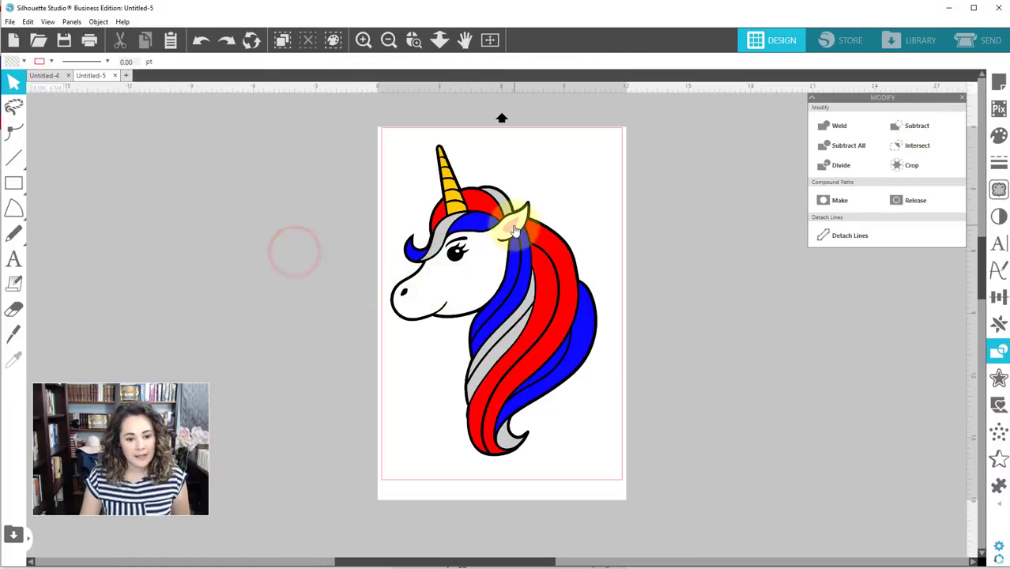
Step: Remove the light pink piece inside the unicorn's ear
left_click(192, 215)
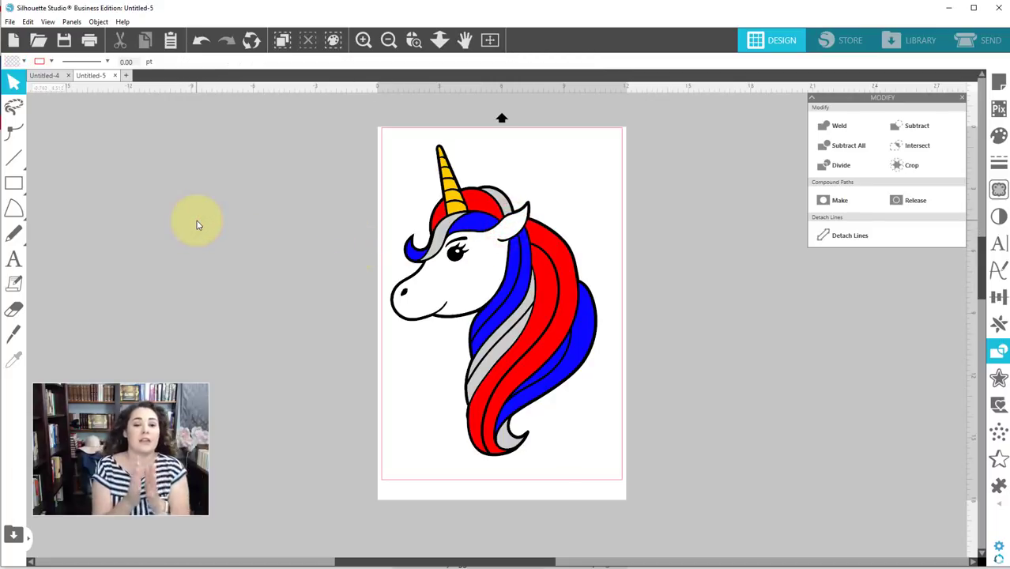
left_click(458, 280)
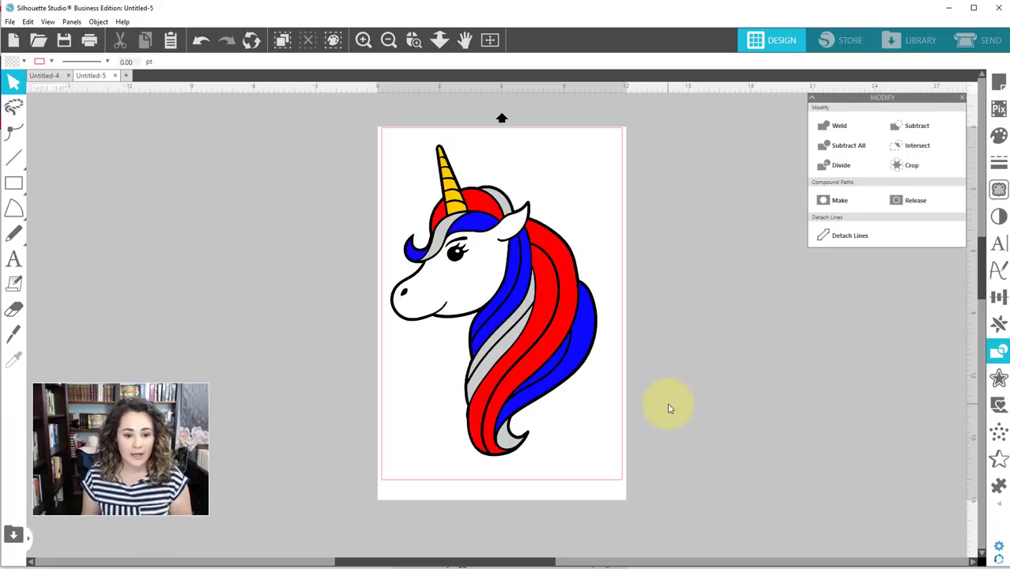
Step: Select all the unicorn pieces and group them into one object
left_click_drag(322, 140, 631, 467)
left_click(616, 486)
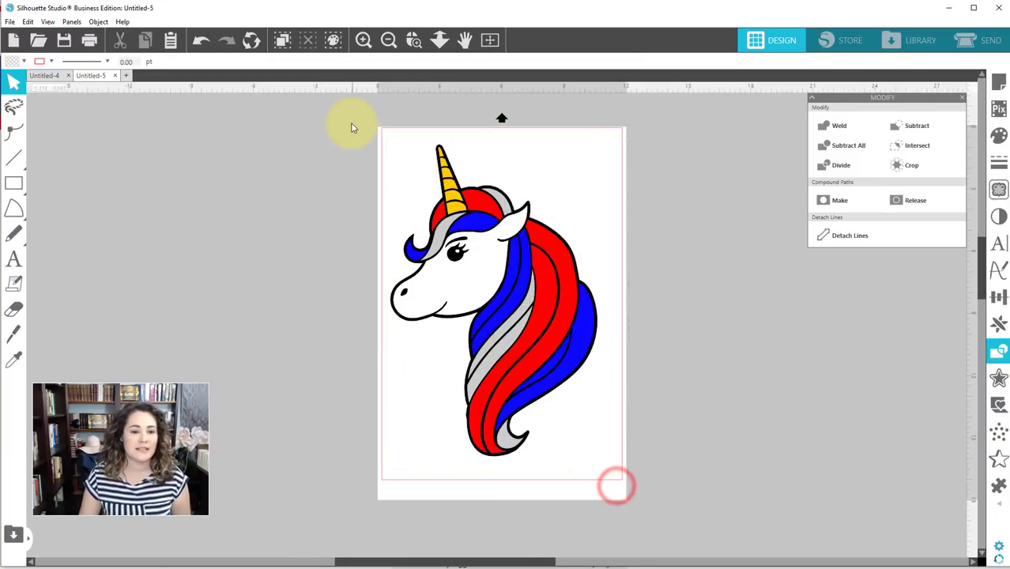
left_click_drag(349, 128, 597, 465)
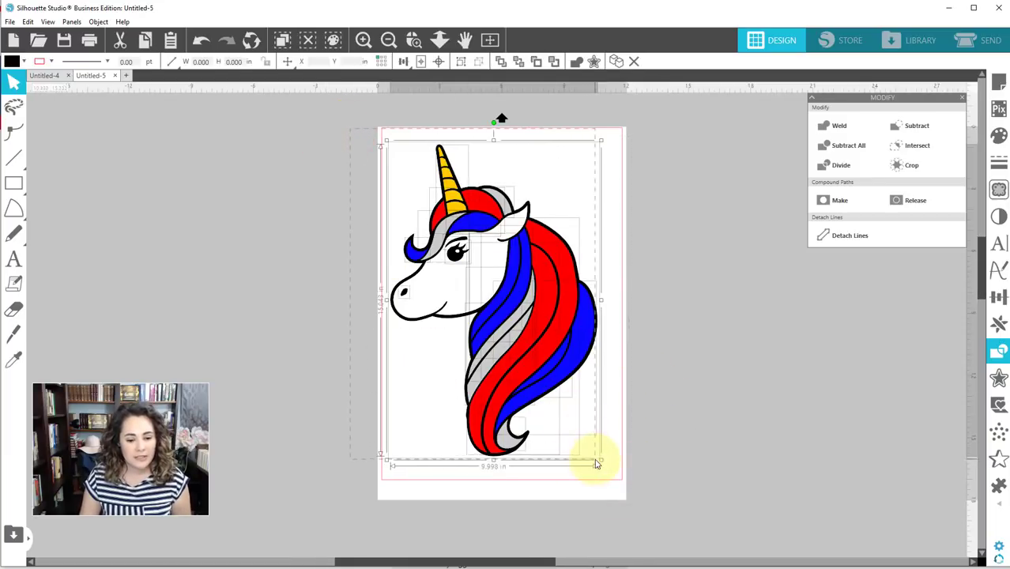
right_click(579, 348)
left_click(602, 218)
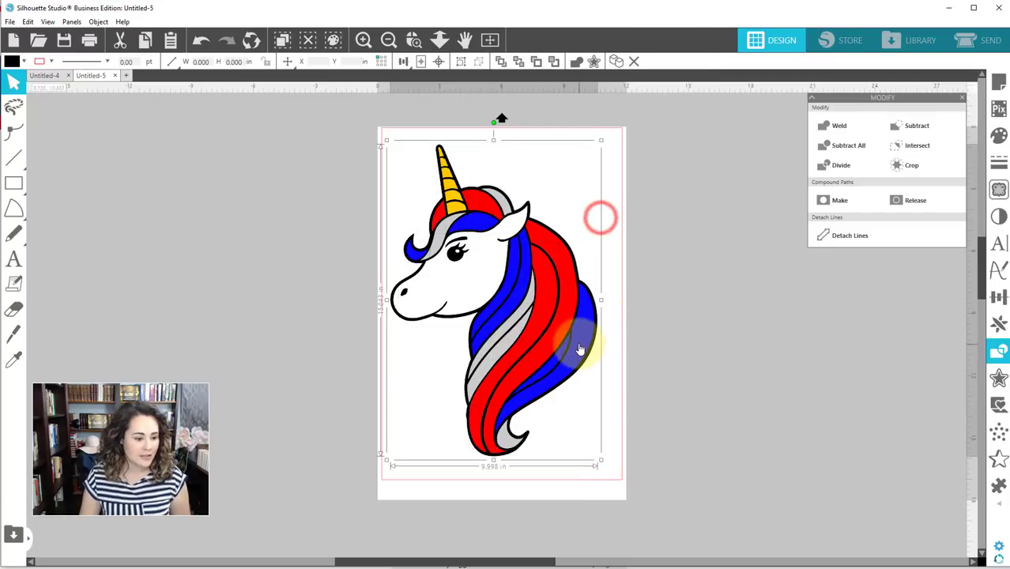
Step: Scale the grouped unicorn down to about 5.480 by 8.245 in and place it at about X 1.325, Y 0.880 in
left_click_drag(543, 361, 552, 366)
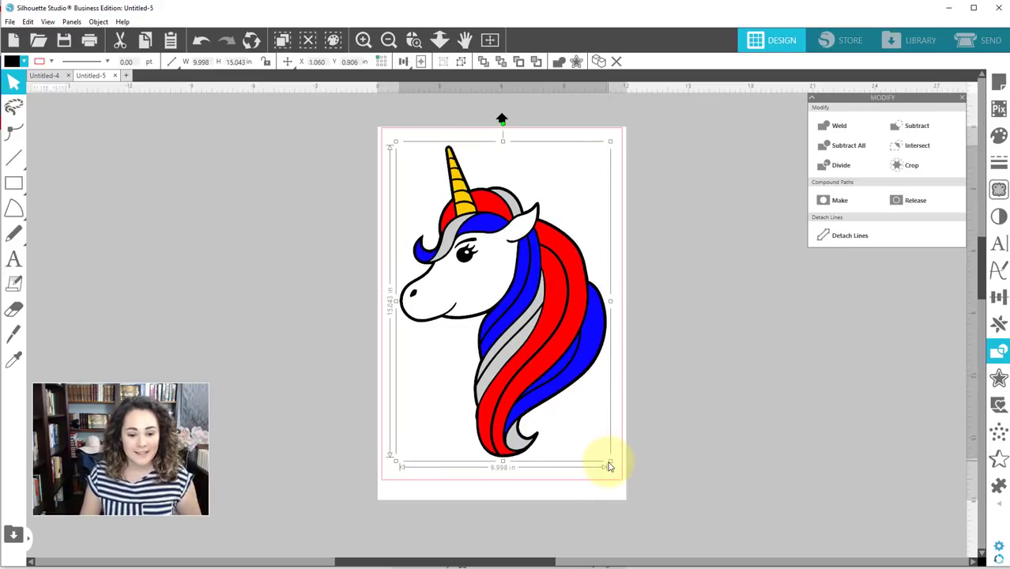
left_click_drag(609, 462, 514, 314)
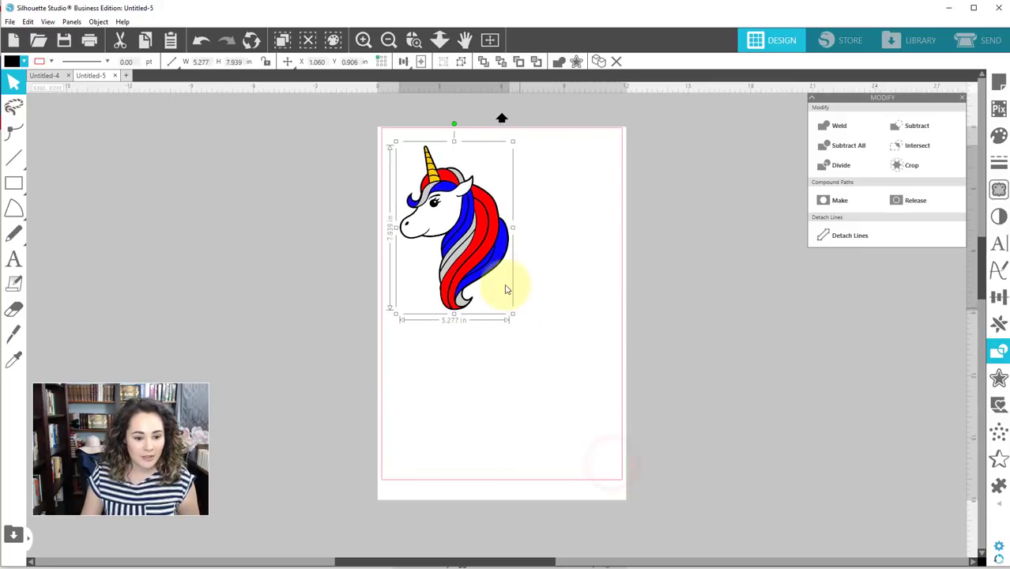
left_click_drag(491, 248, 515, 249)
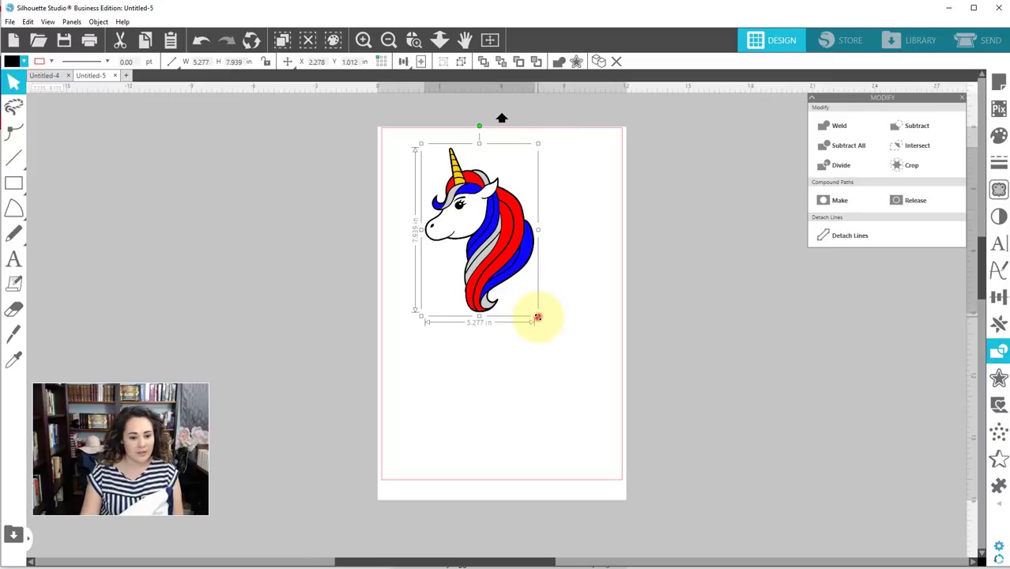
left_click_drag(537, 319, 545, 326)
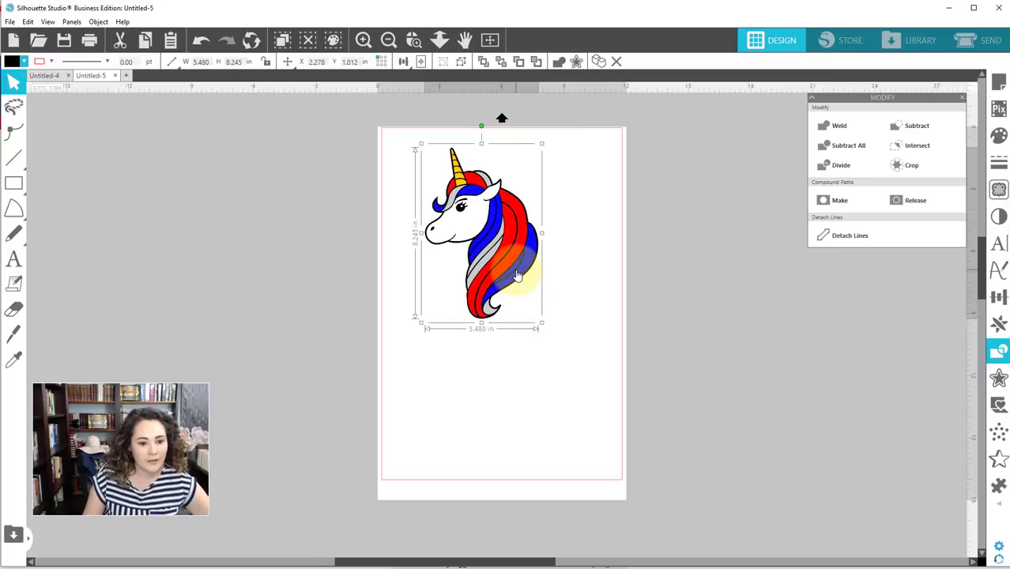
left_click_drag(515, 272, 498, 272)
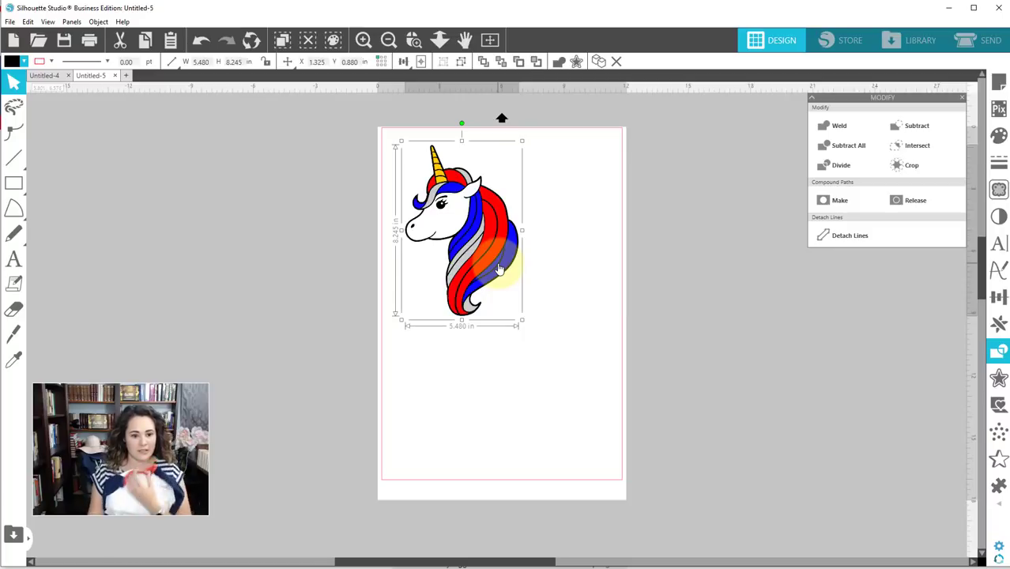
Step: Mirror the grouped unicorn horizontally and place it near the page corner at X 0.530, Y 0.244 in
left_click_drag(499, 269, 483, 254)
right_click(483, 253)
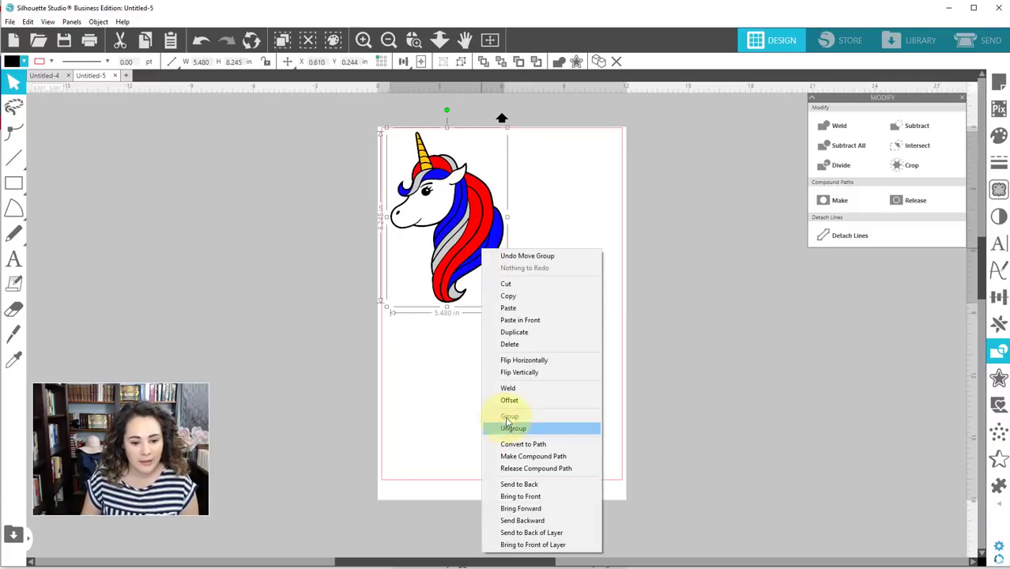
left_click(513, 361)
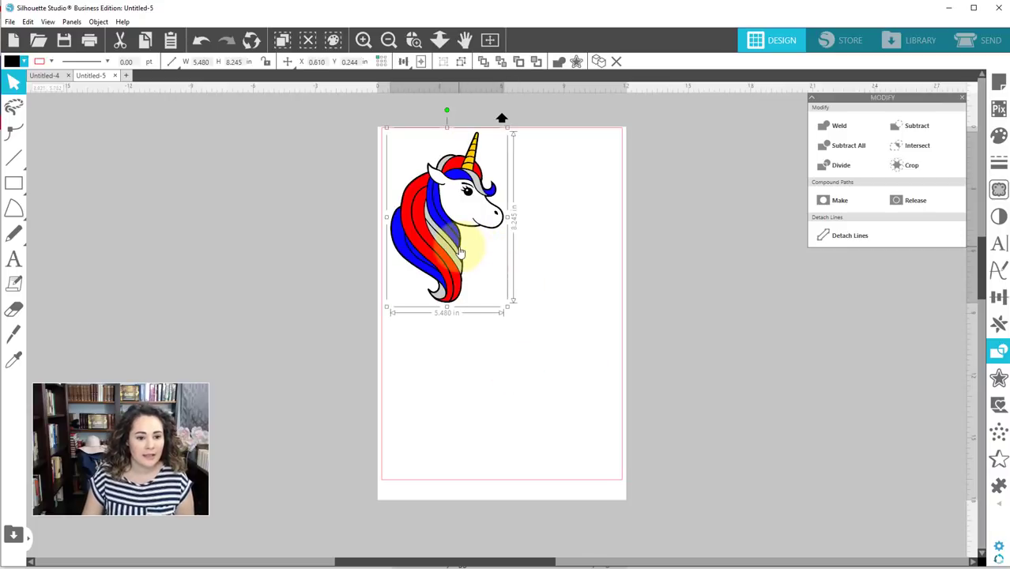
left_click_drag(459, 248, 456, 251)
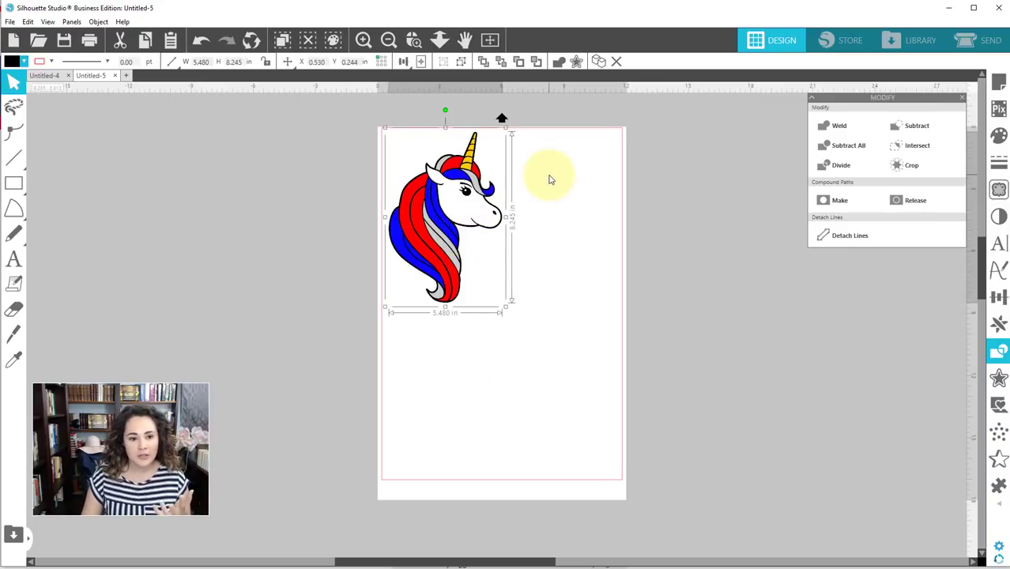
Step: Ungroup the mirrored unicorn into its separate pieces
right_click(445, 212)
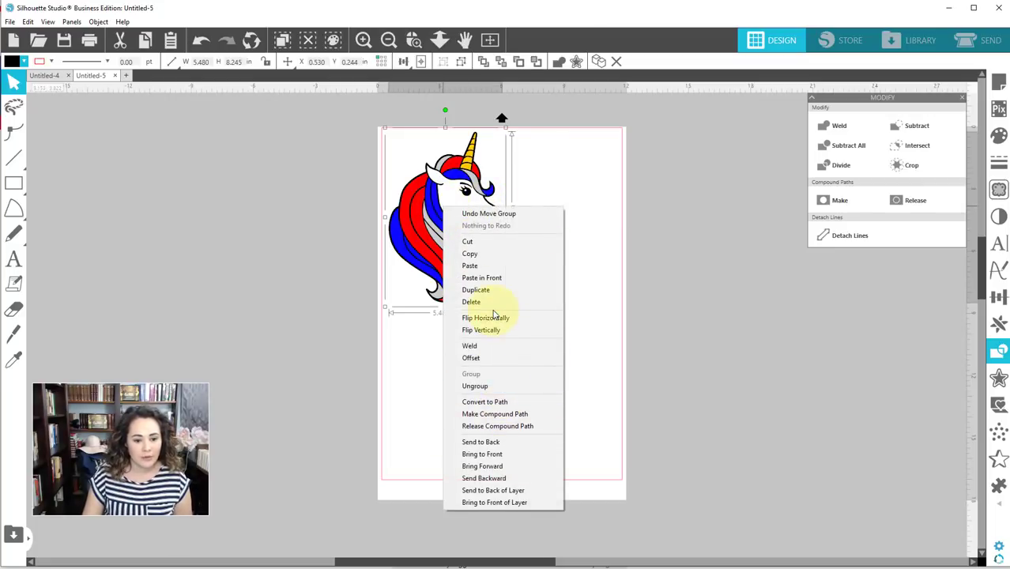
left_click(490, 387)
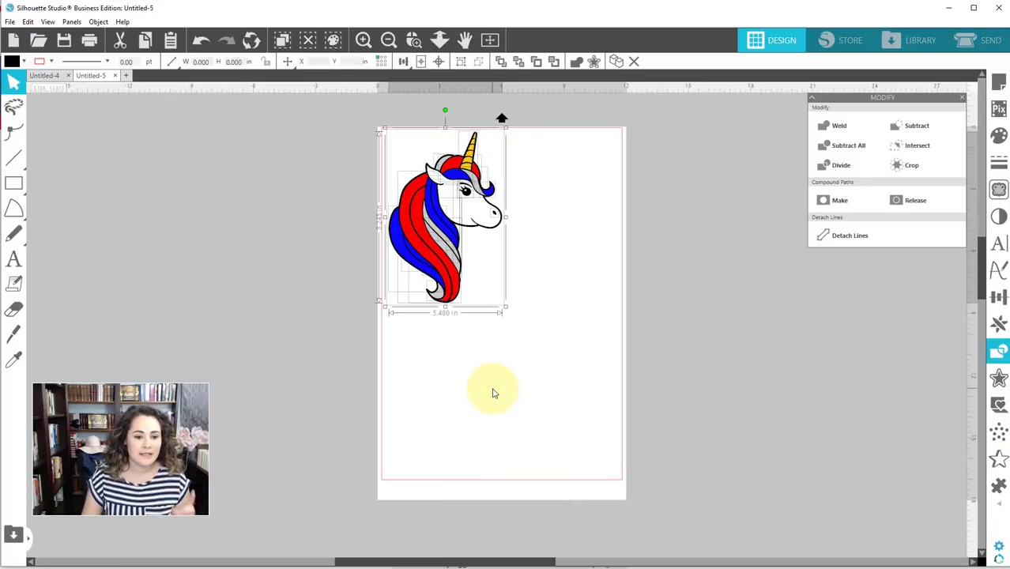
left_click(491, 377)
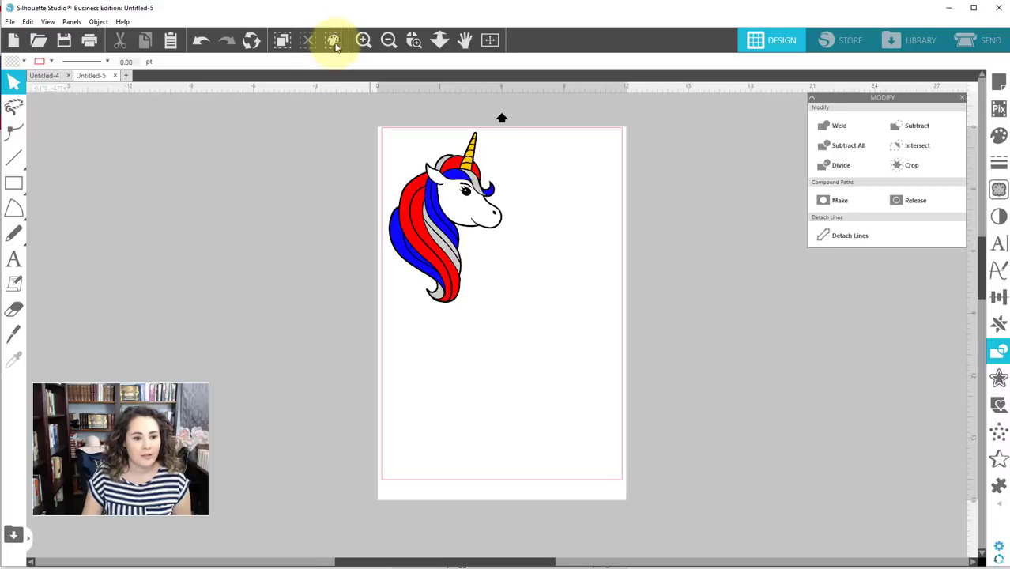
Step: Select all blue pieces by fill color, move them off the page and make them a compound path
left_click(334, 46)
left_click(915, 125)
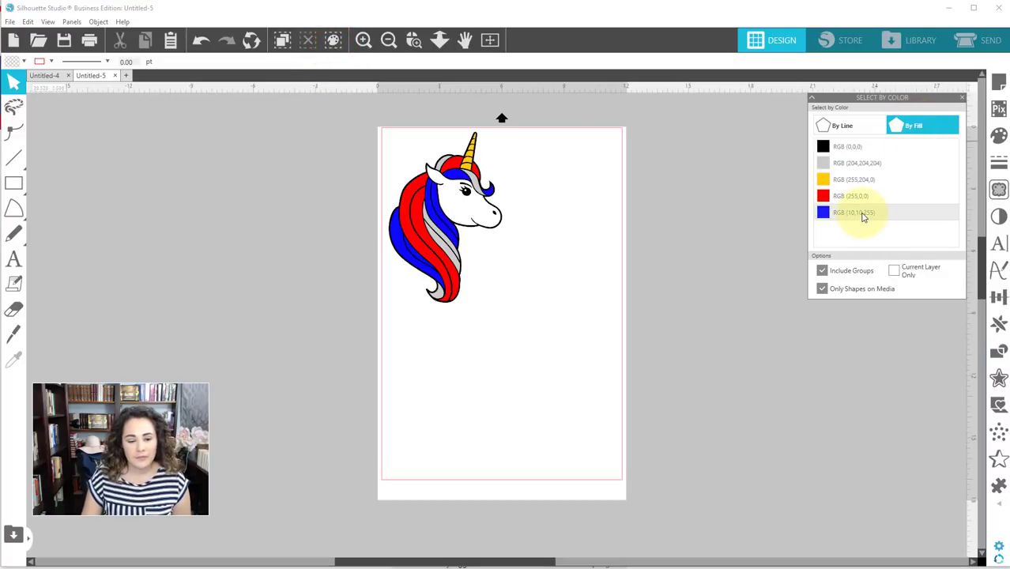
left_click(863, 213)
left_click_drag(436, 209, 226, 211)
right_click(226, 212)
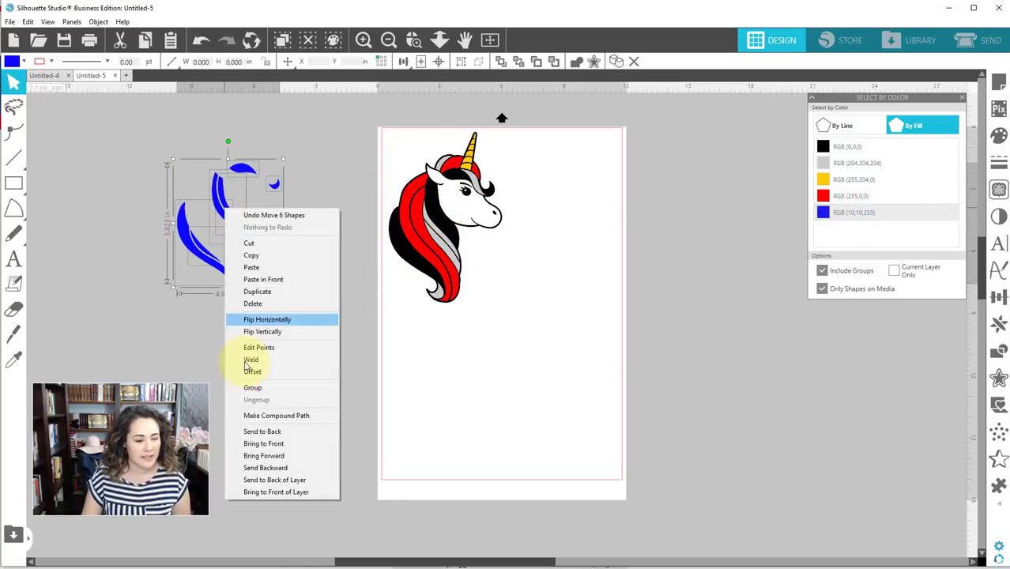
left_click(257, 415)
left_click(257, 397)
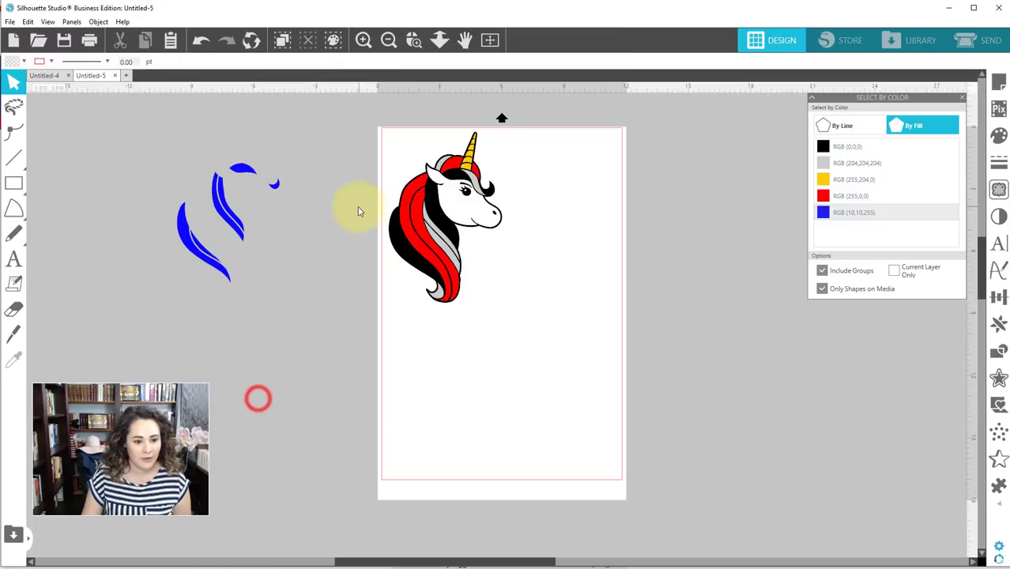
Step: Select the red pieces by fill color, make them a compound path and set them off the page below the blue hair
left_click(882, 195)
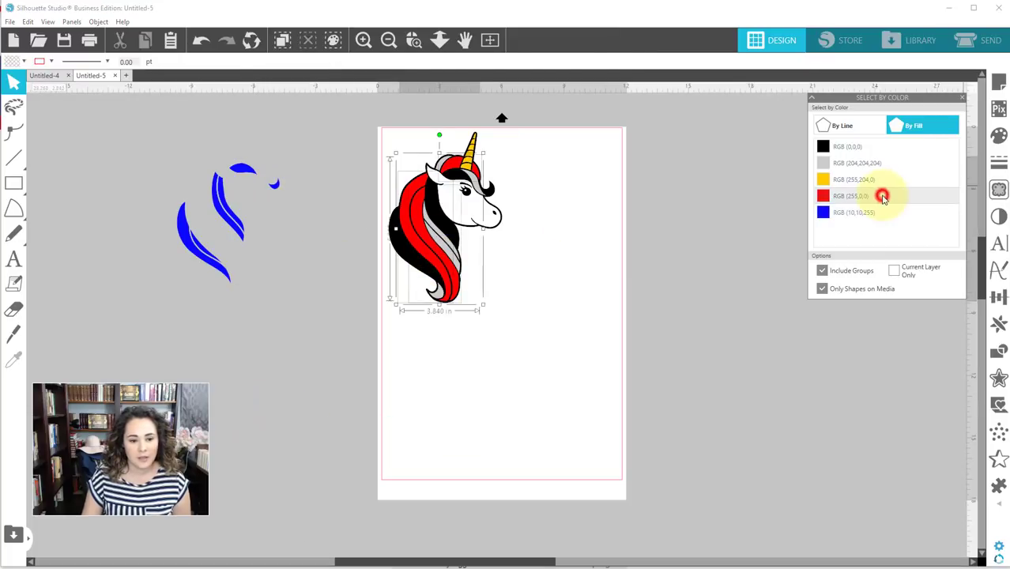
left_click_drag(416, 221, 267, 293)
right_click(267, 292)
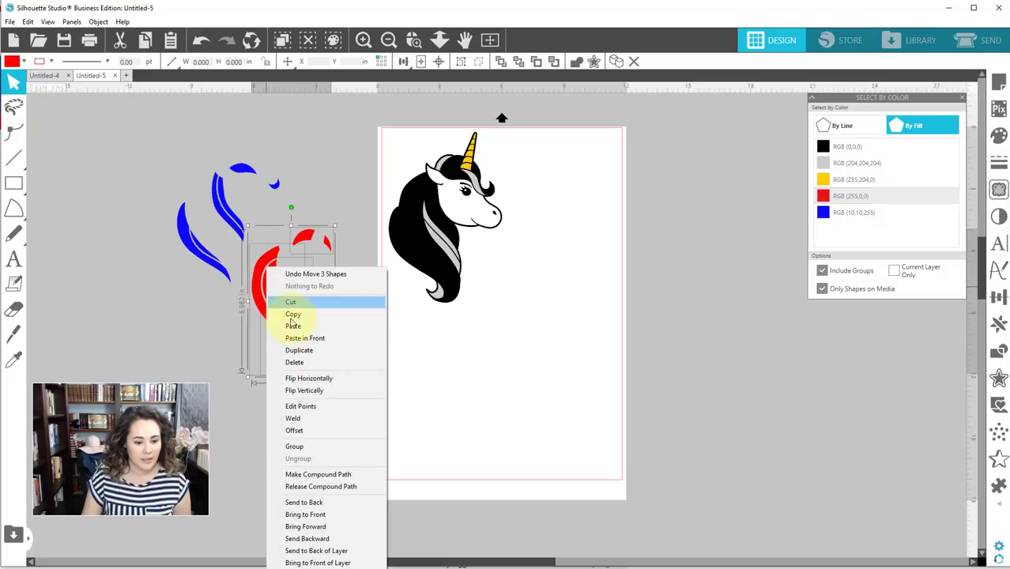
left_click(314, 474)
left_click_drag(270, 303, 223, 332)
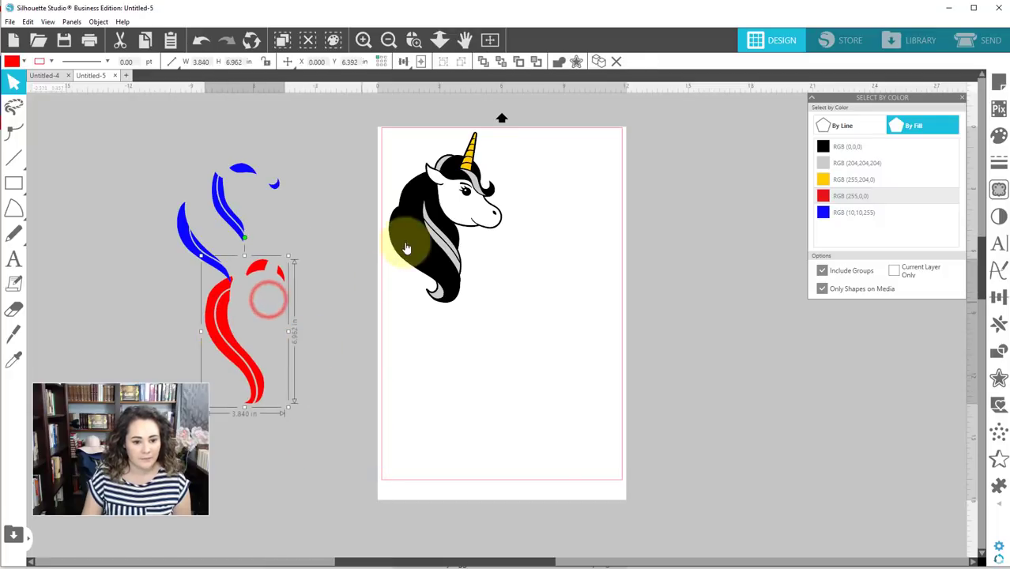
Step: Select the yellow horn by fill color and move it off the page above the blue pieces
left_click(853, 179)
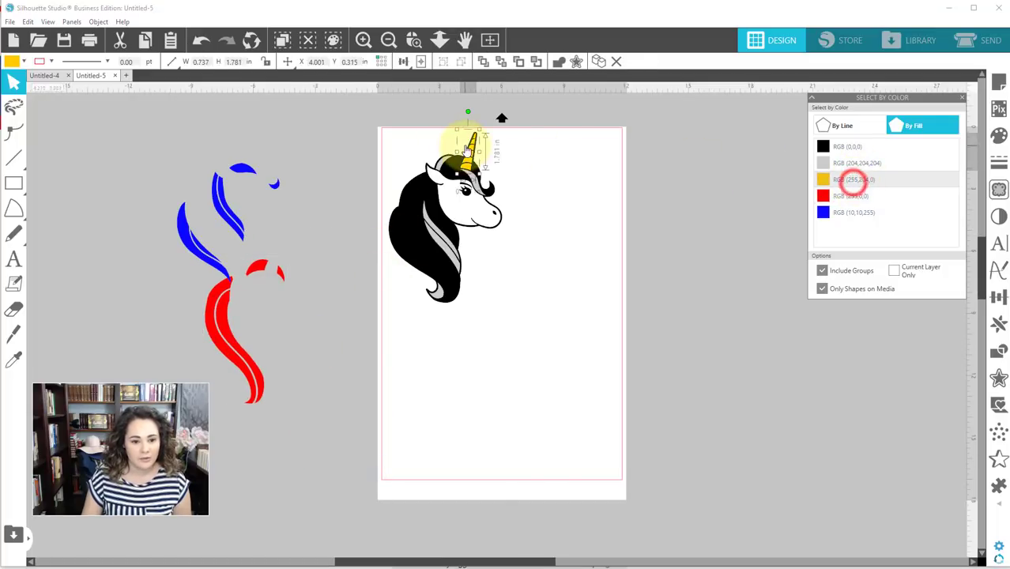
left_click_drag(470, 146, 310, 135)
left_click(311, 210)
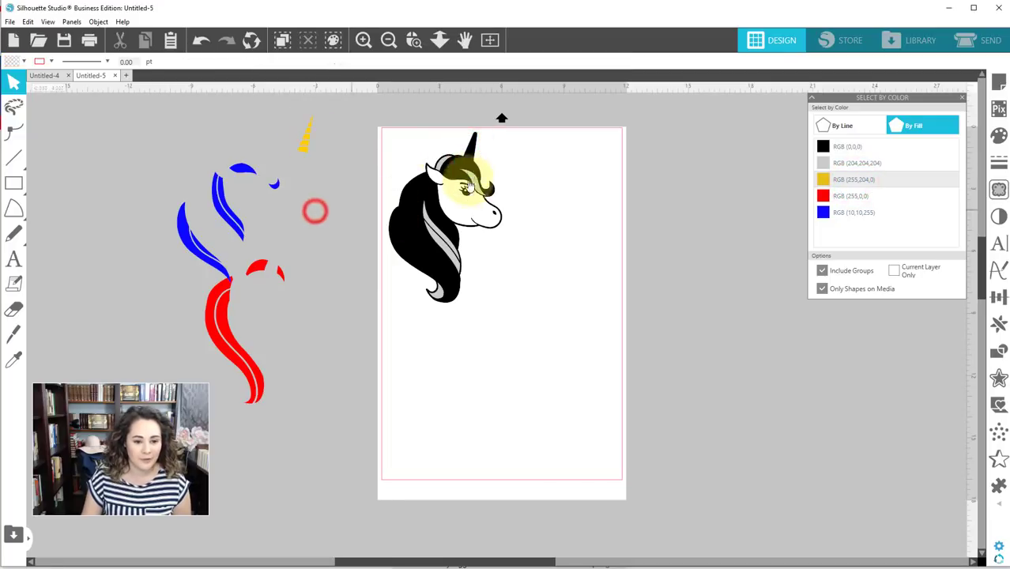
Step: Select the light gray pieces by fill color, make them a compound path and move them off the page beside the blue hair
left_click(444, 164)
left_click(861, 163)
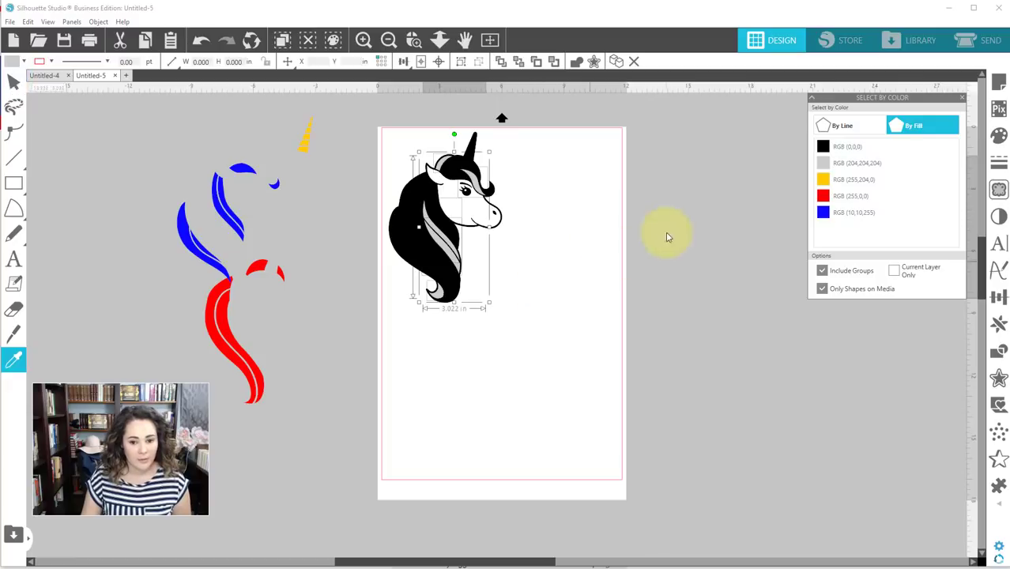
right_click(446, 250)
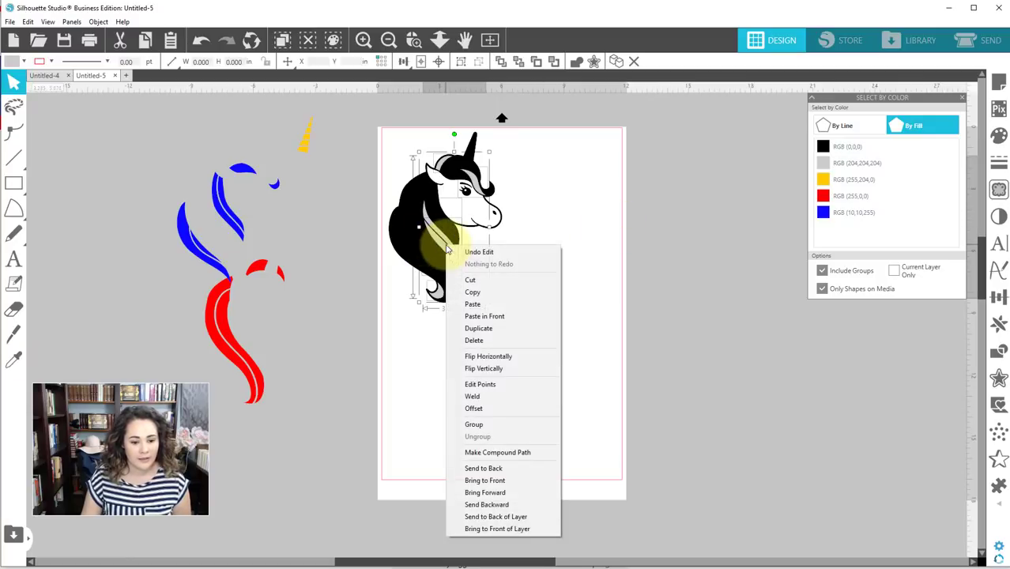
left_click(522, 453)
left_click_drag(438, 238, 139, 245)
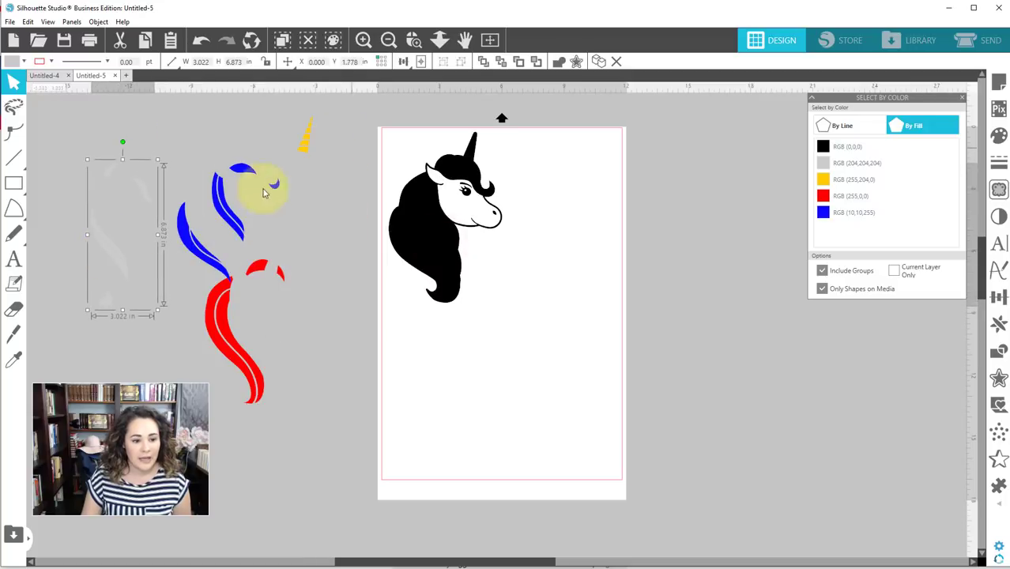
Step: Make the remaining black unicorn pieces a compound path and shift it to X 0.583, Y 0.271 in
left_click_drag(390, 141, 378, 124)
right_click(472, 166)
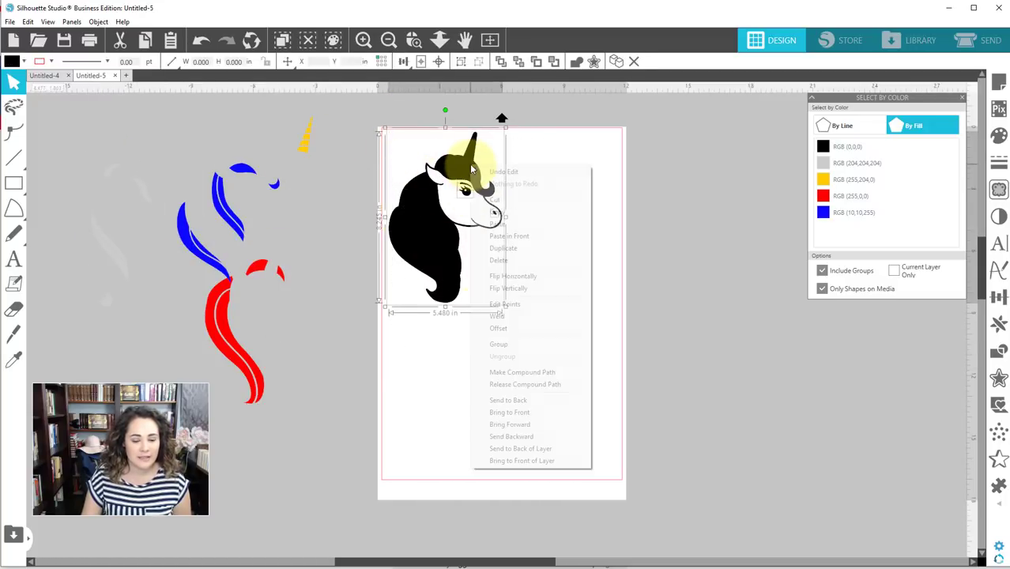
left_click(517, 371)
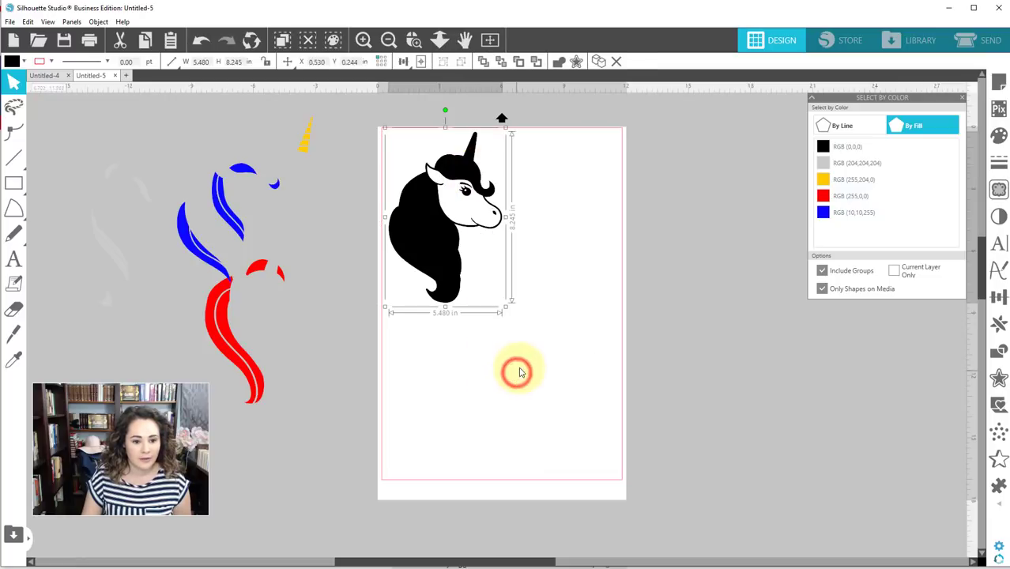
left_click(446, 254)
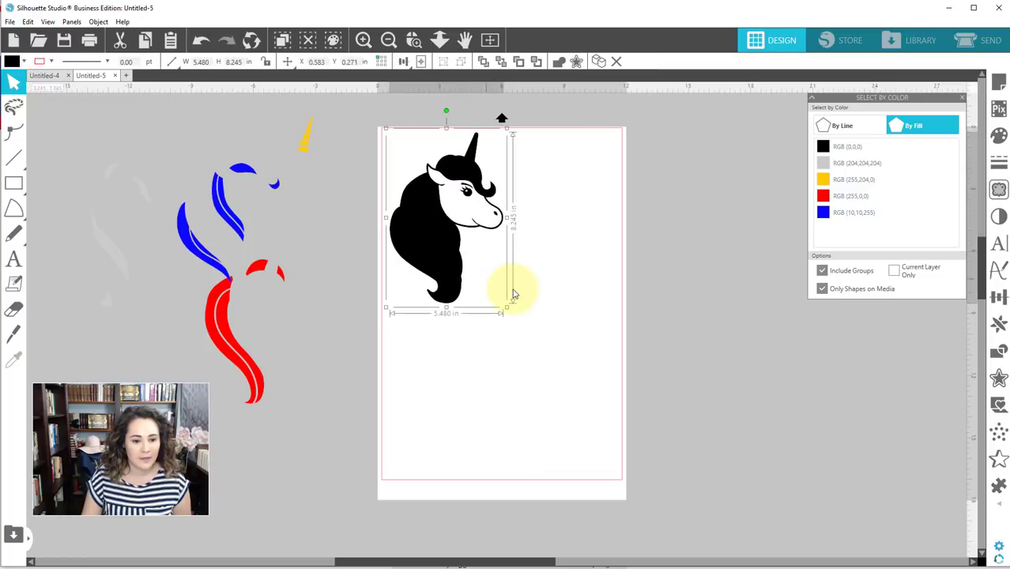
left_click(512, 288)
Step: Draw a rectangle about 5.88 by 8.50 in around the black unicorn, nudge the unicorn inside it and select both
left_click(14, 183)
left_click(40, 180)
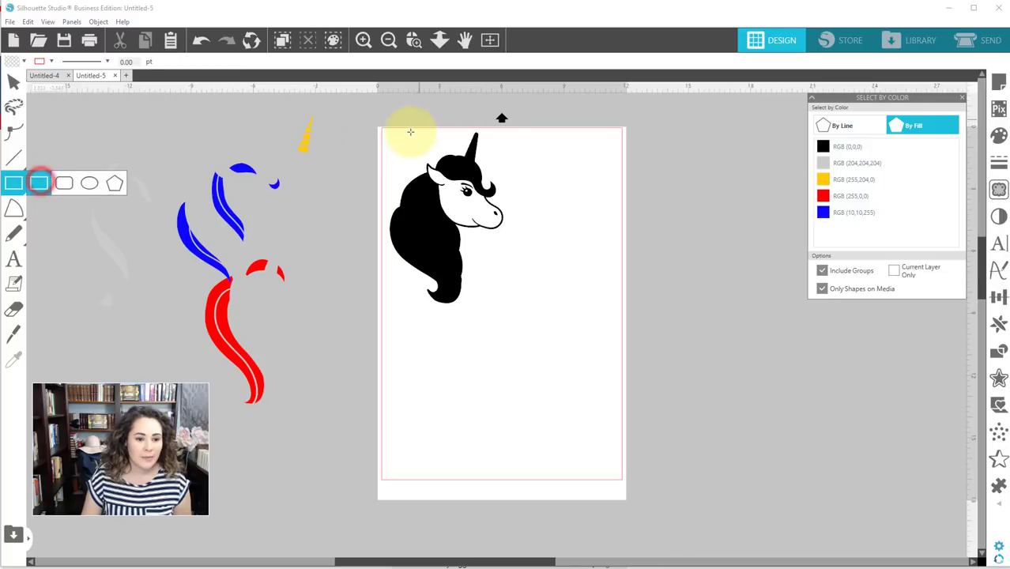
left_click_drag(386, 132, 509, 313)
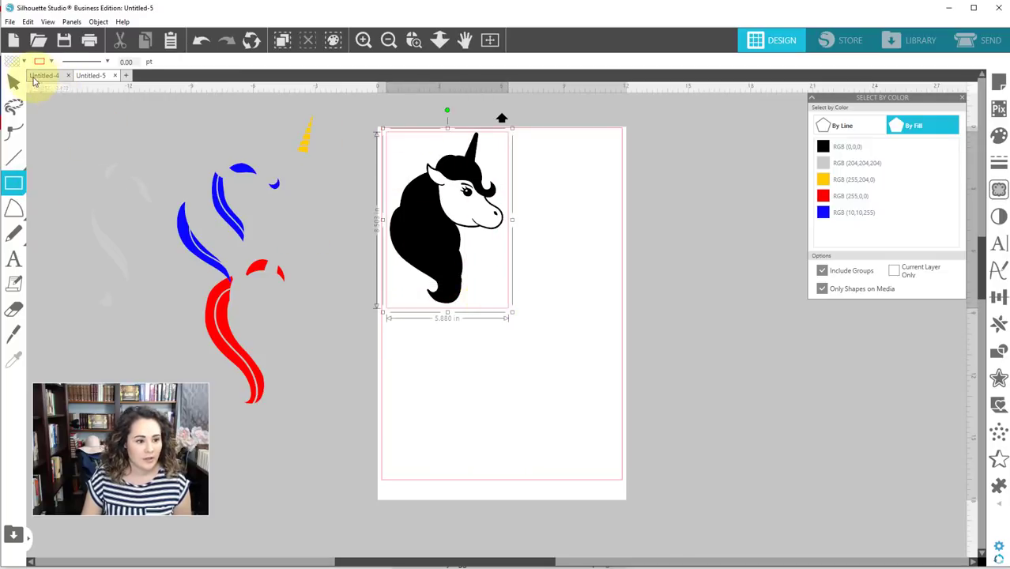
left_click(14, 80)
left_click(468, 219)
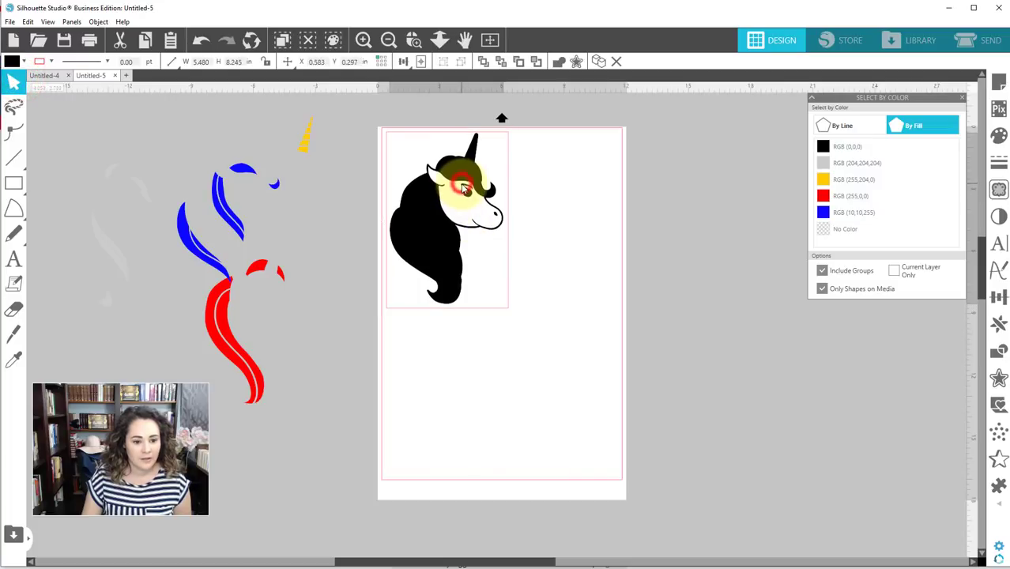
left_click_drag(592, 360, 399, 146)
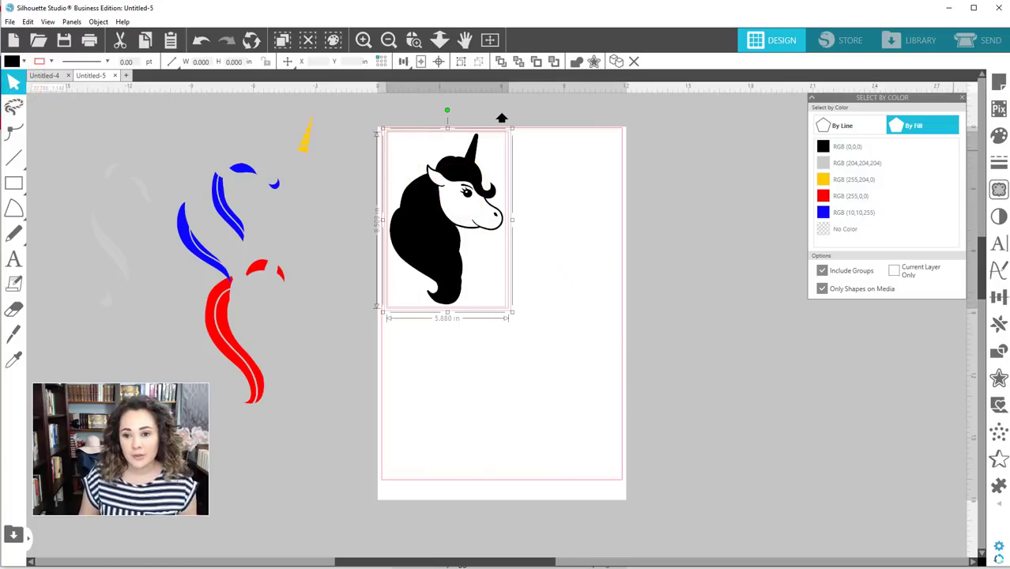
Step: Set the cutting mat to CAMEO 12 x 12 in and move the boxed black unicorn closer to the mat's corner
left_click(999, 81)
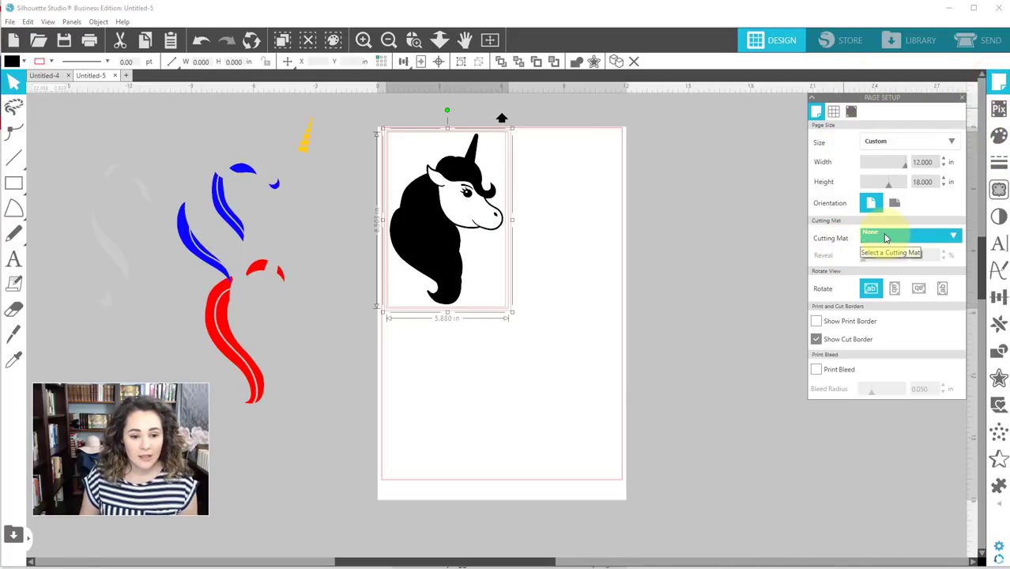
left_click(885, 237)
left_click(881, 286)
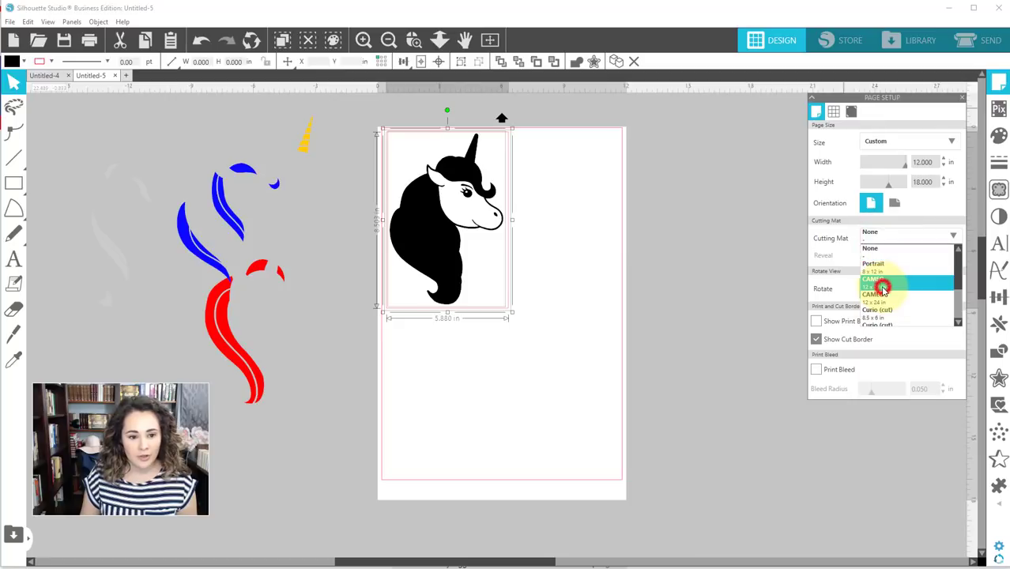
left_click(561, 351)
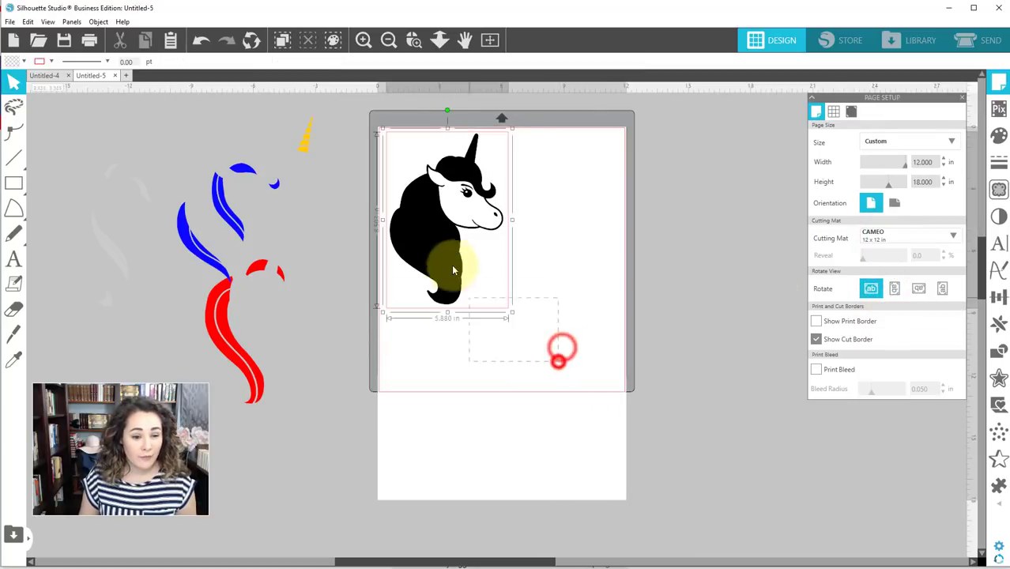
left_click_drag(425, 207, 415, 198)
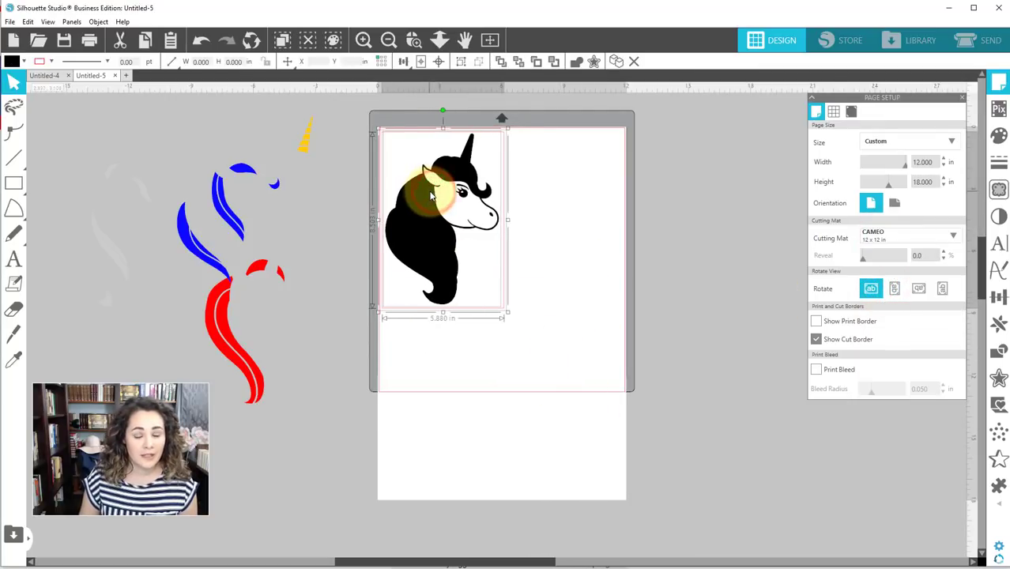
left_click(509, 228)
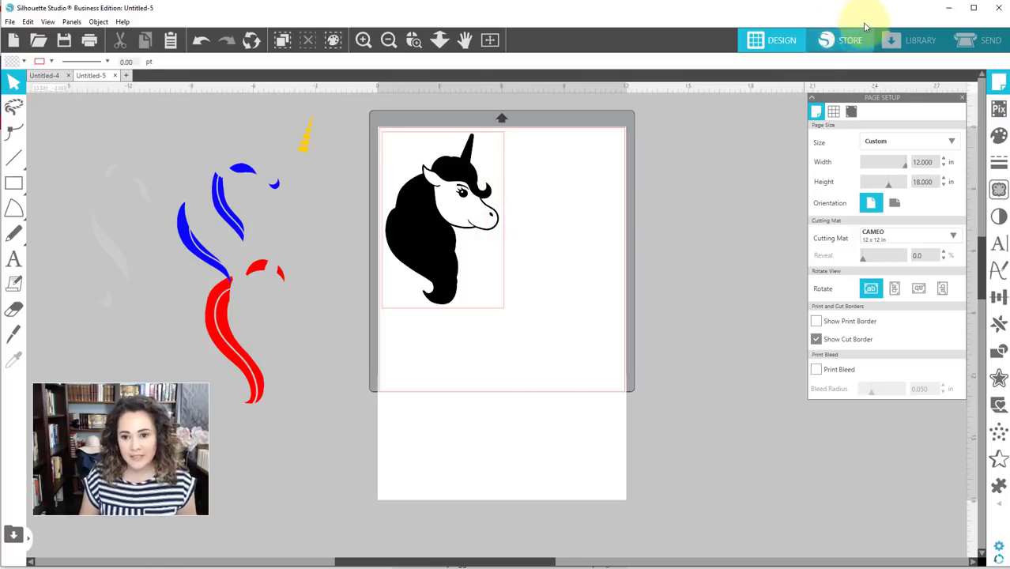
Step: Open the cut settings for the black layer and choose EasyWeed as the material
left_click(966, 39)
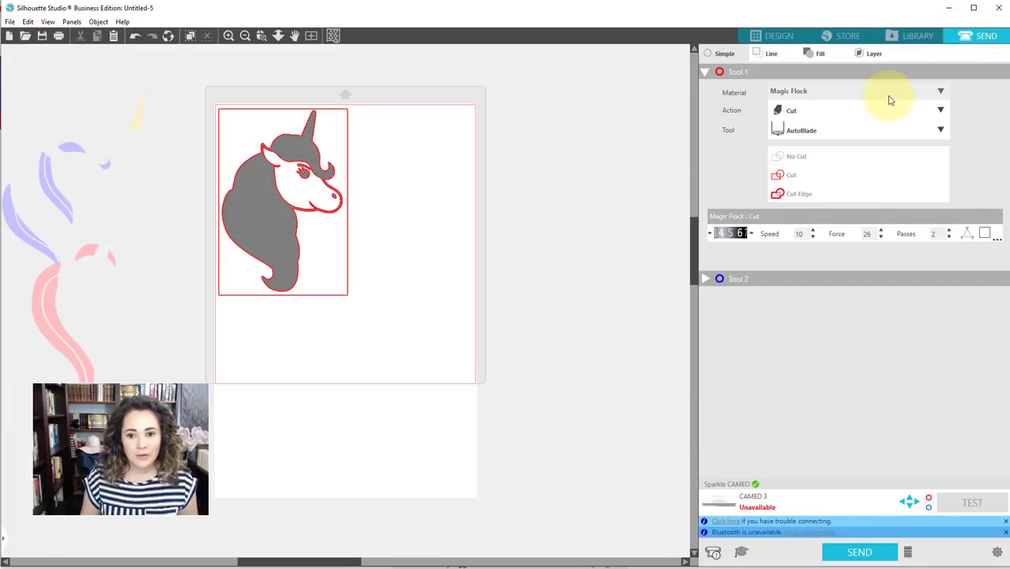
left_click(941, 91)
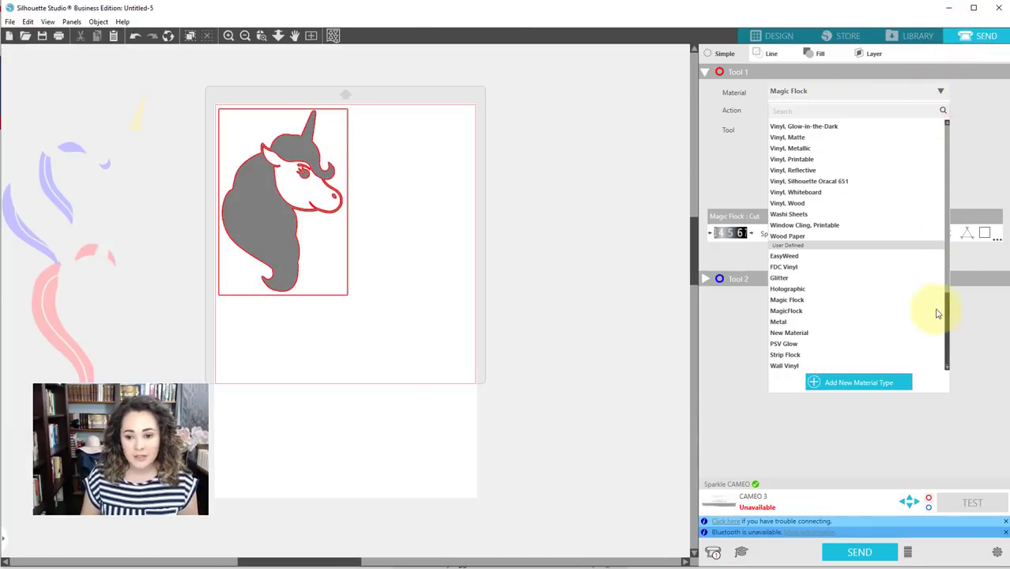
left_click(800, 256)
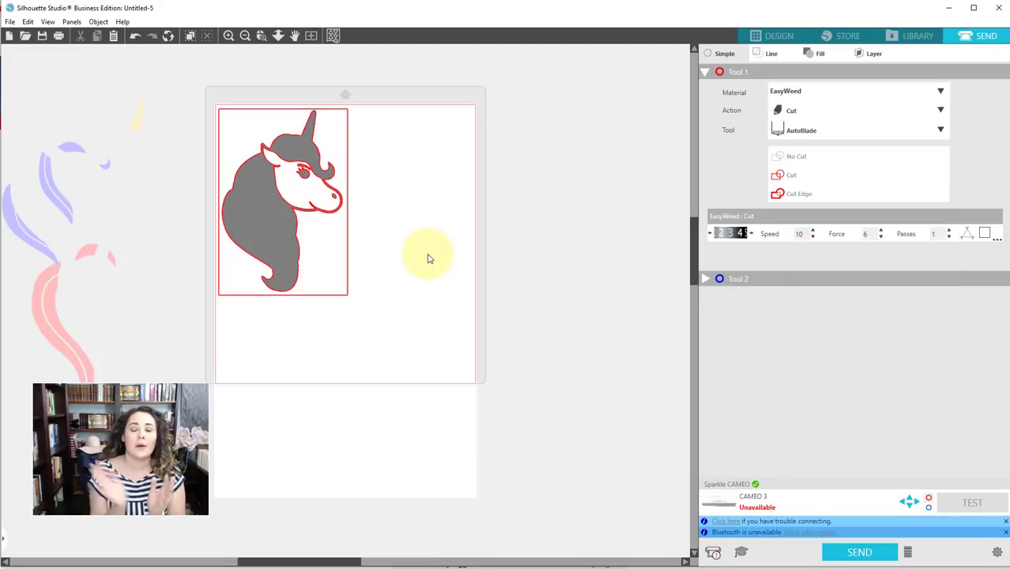